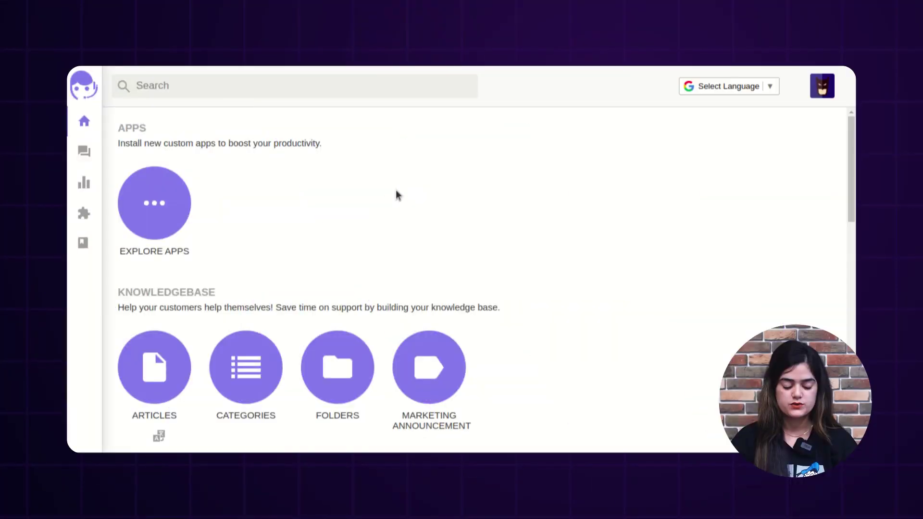
- Open the Branding settings from the Settings section of the dashboard
scroll(377, 193, down, 3)
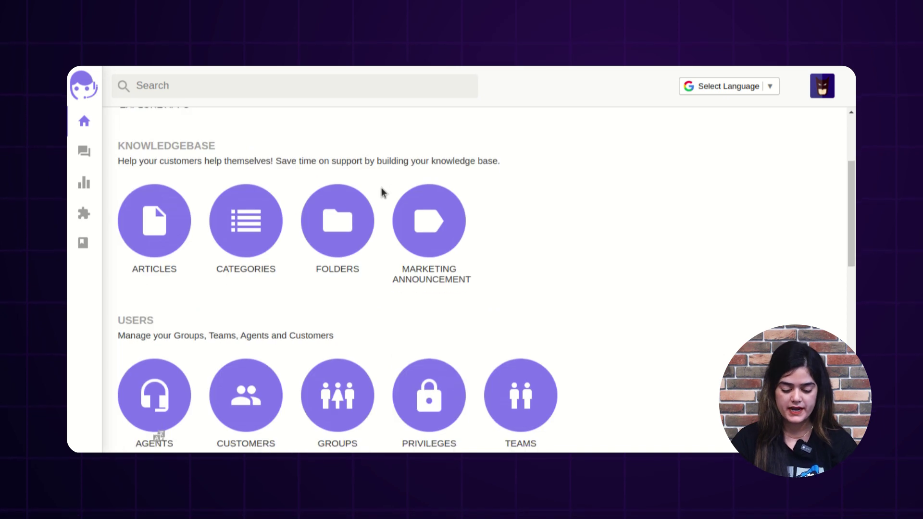
scroll(418, 195, down, 3)
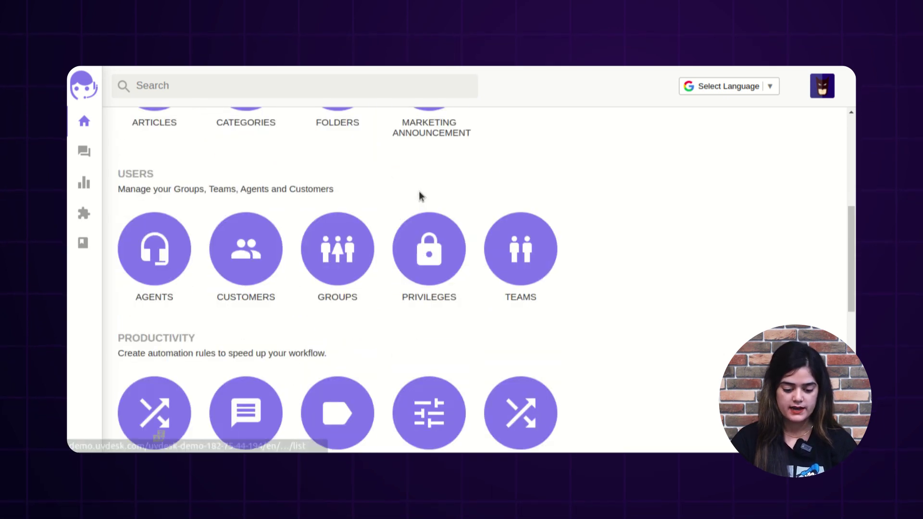
scroll(457, 195, down, 6)
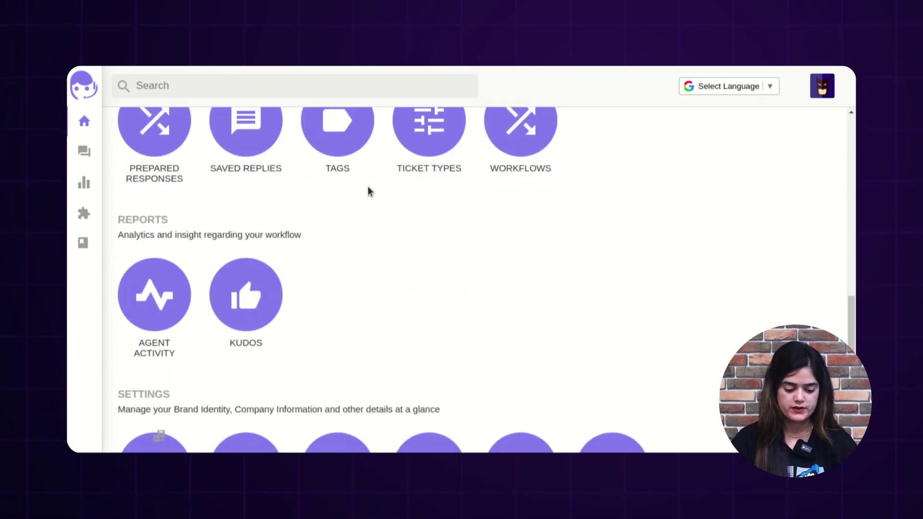
scroll(368, 187, down, 3)
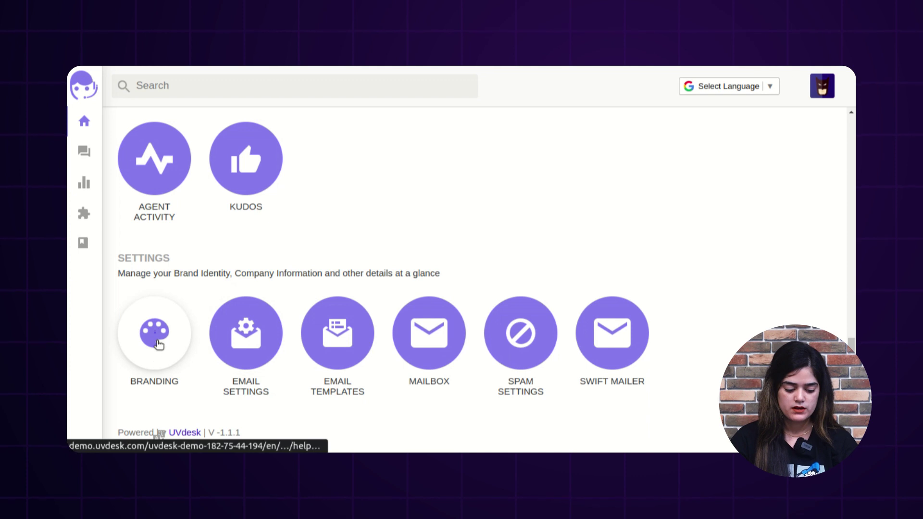
click(157, 343)
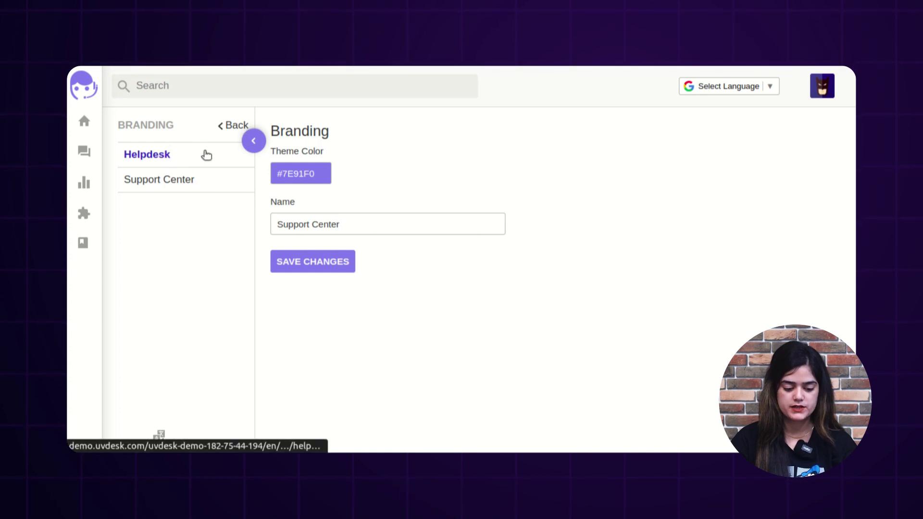
drag(276, 153, 305, 152)
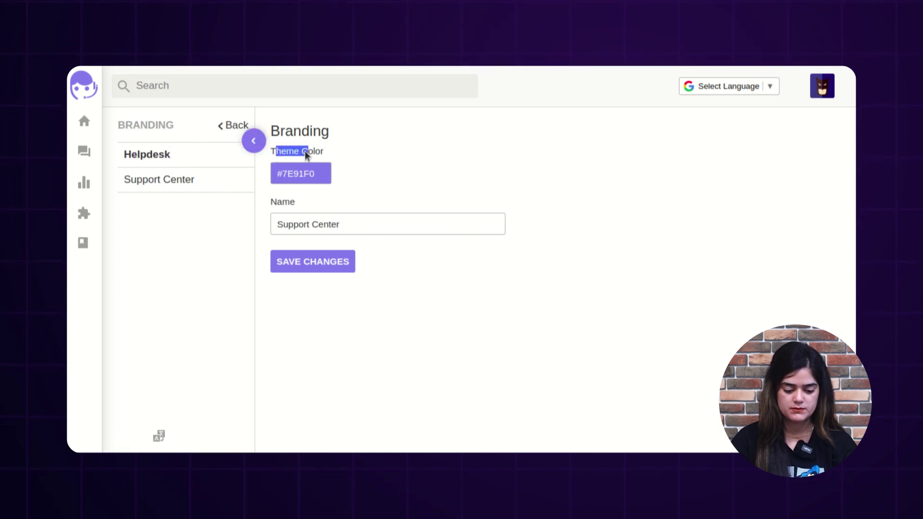
drag(279, 206, 320, 207)
click(321, 207)
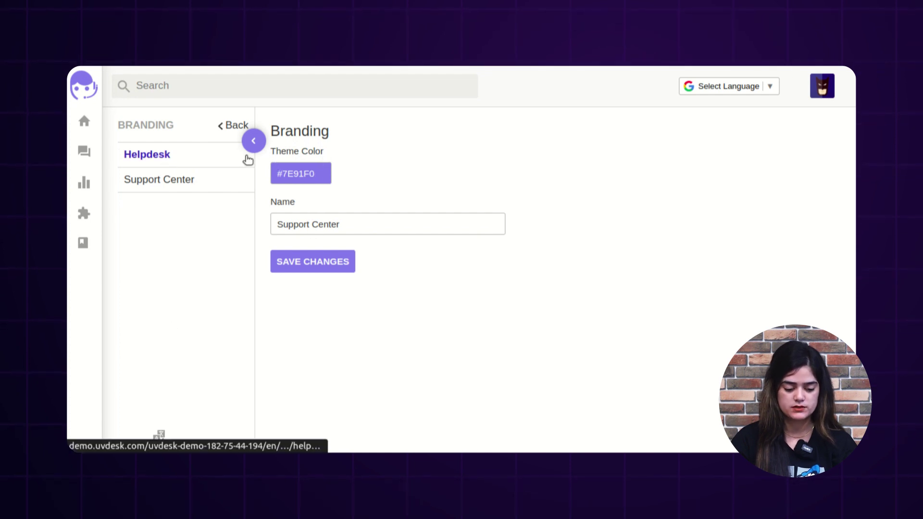
- Set the Helpdesk theme color to the dark red #960E47 and save the branding changes
click(297, 174)
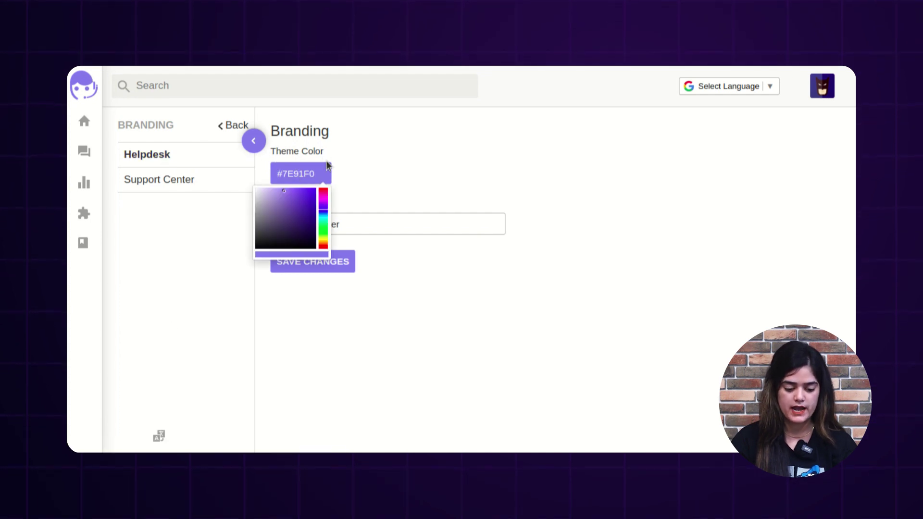
click(323, 193)
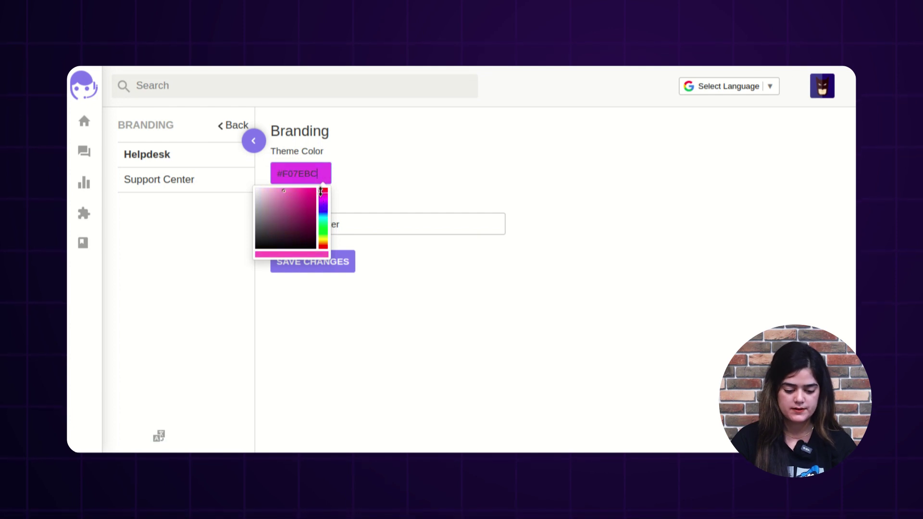
click(302, 191)
click(307, 205)
click(312, 211)
click(351, 185)
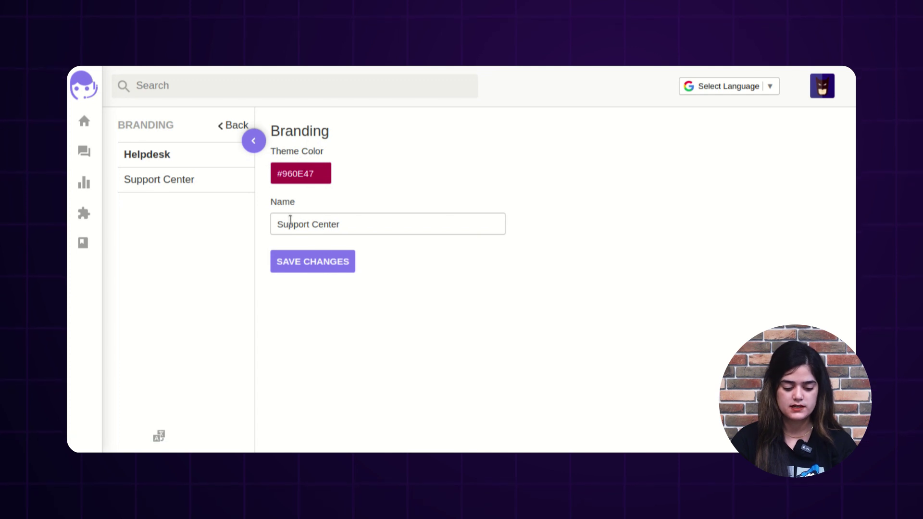
click(344, 225)
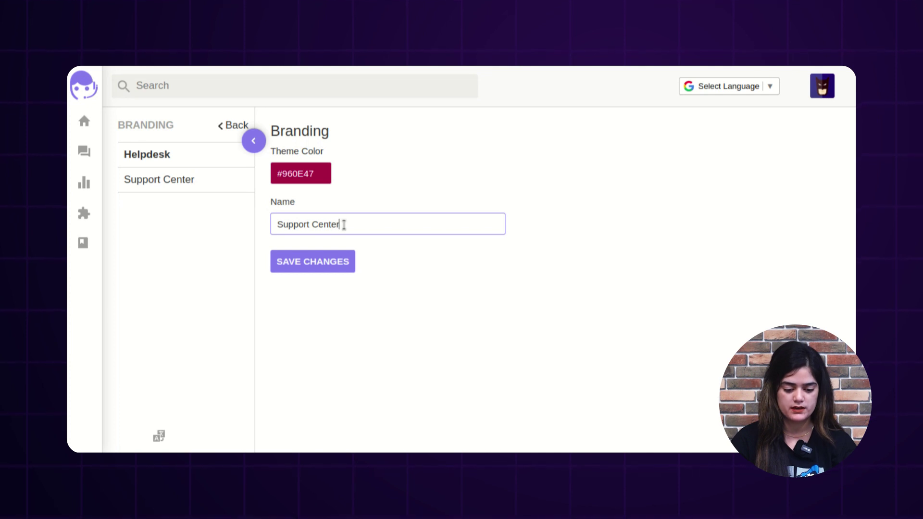
click(394, 307)
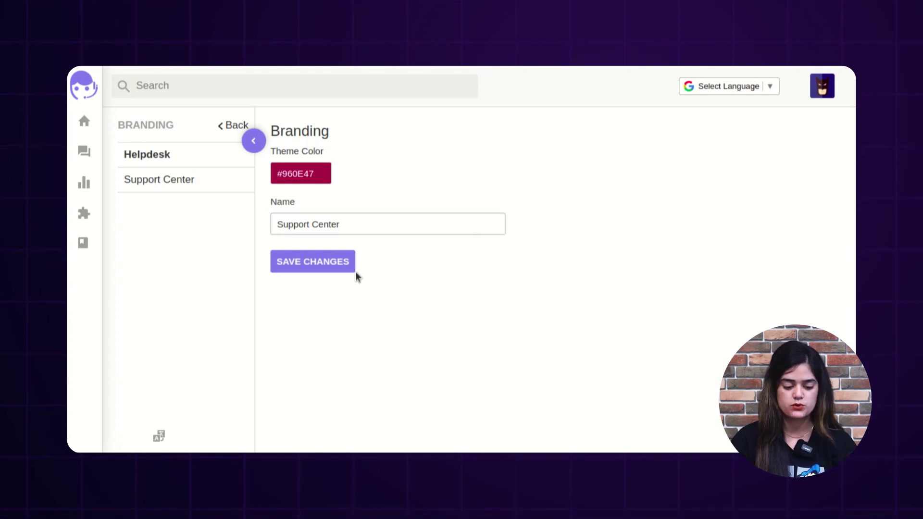
click(315, 266)
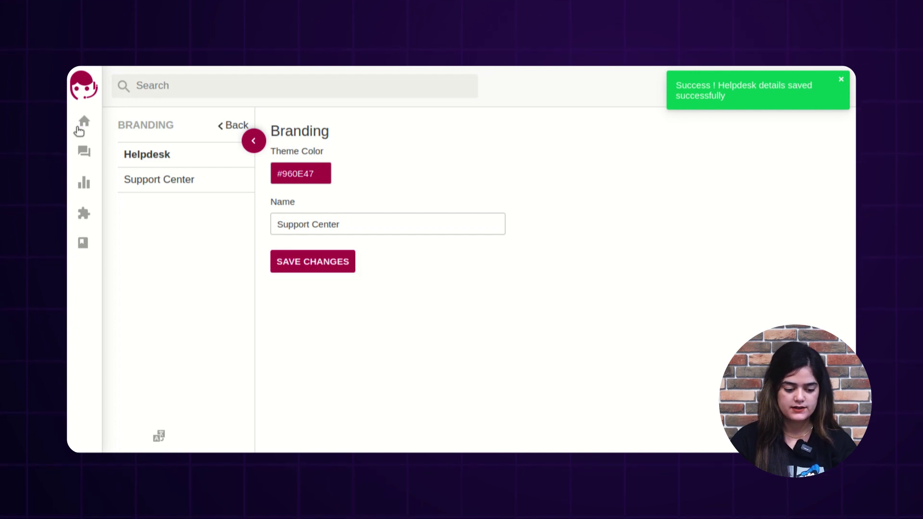
- Return to the dashboard and look through its sections to check the new theme color
click(92, 127)
scroll(396, 260, down, 12)
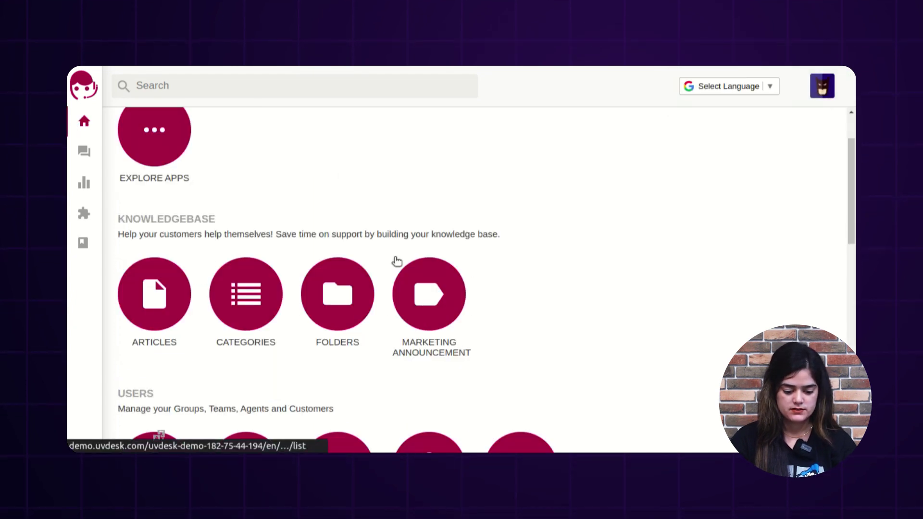
scroll(396, 262, down, 1)
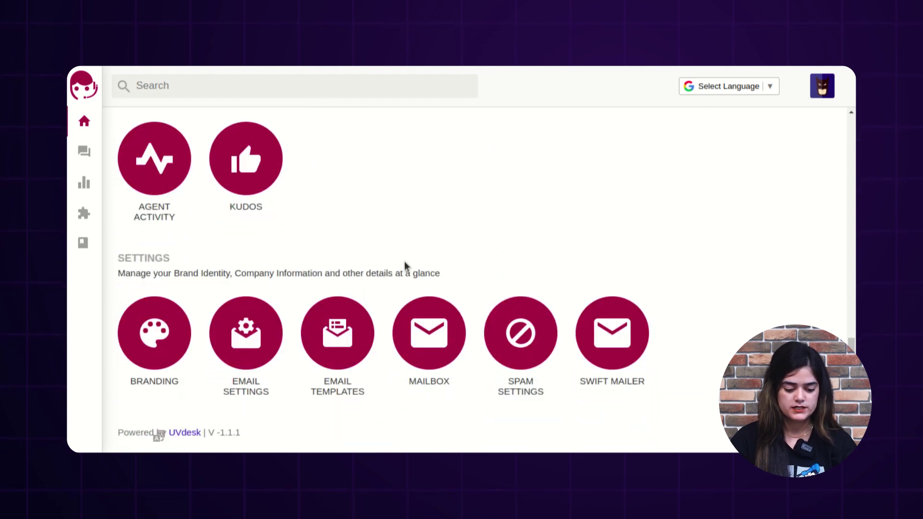
scroll(224, 284, up, 3)
- Reopen the Branding settings and show the Support Center's general options
scroll(225, 284, down, 3)
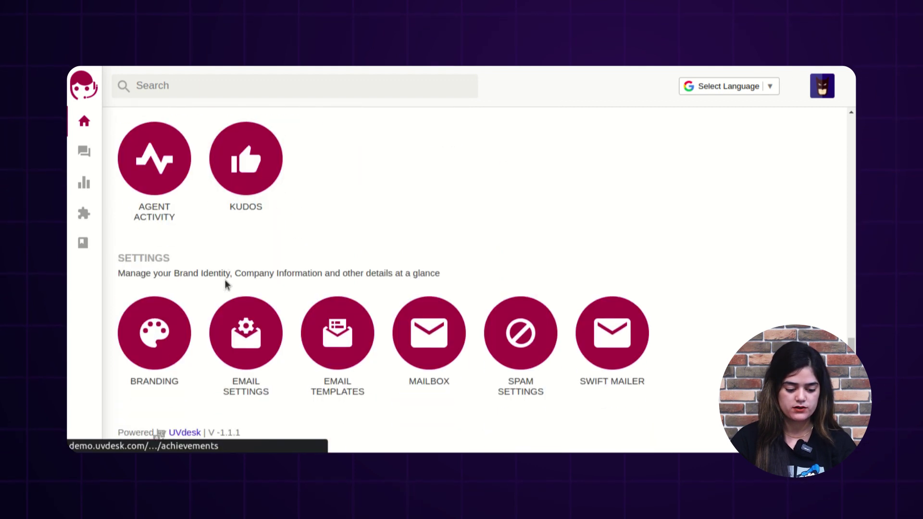
click(172, 346)
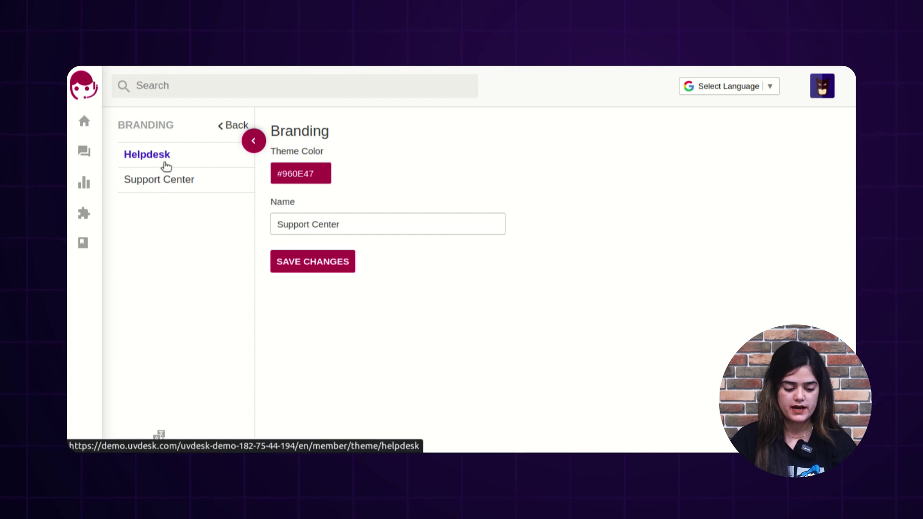
click(162, 184)
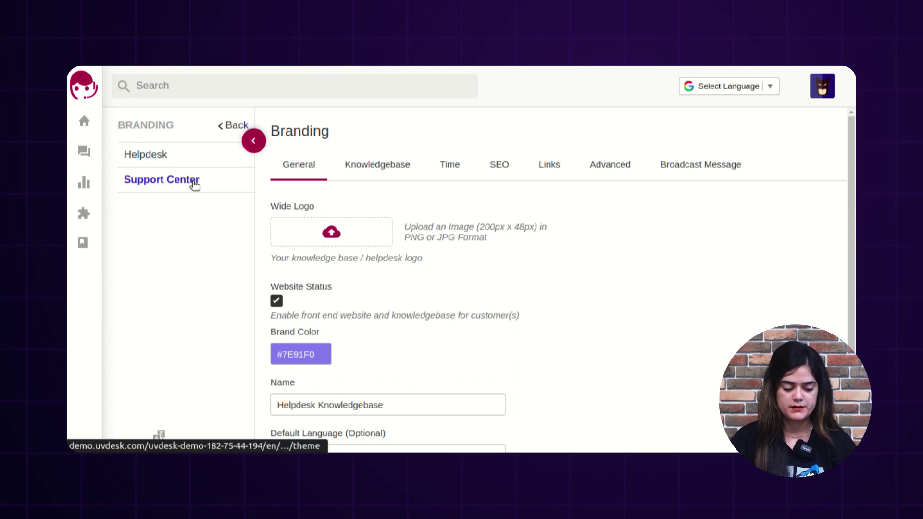
- Look over the customer-facing support center home page, including its knowledge base section
click(159, 435)
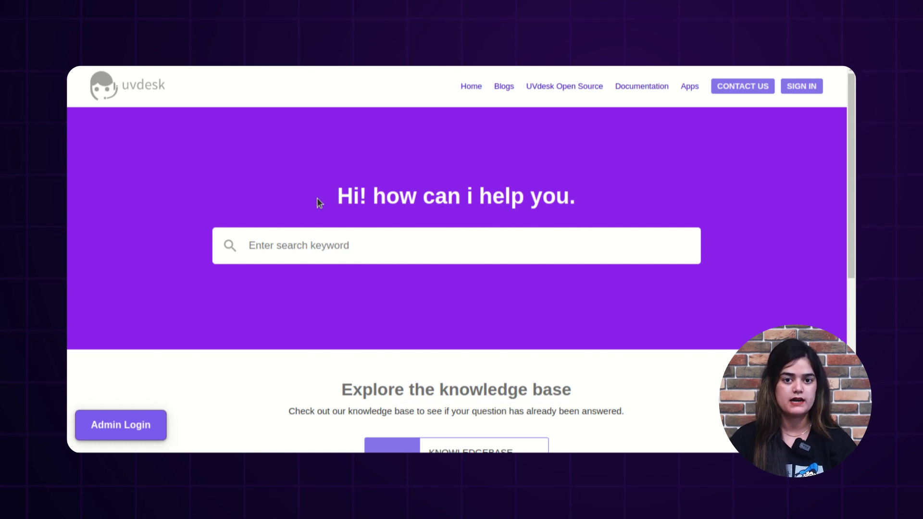
scroll(330, 227, down, 2)
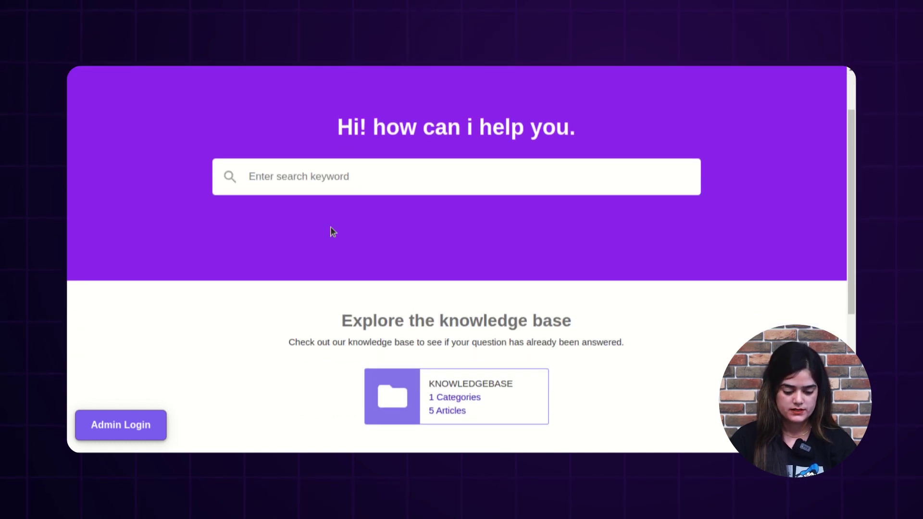
scroll(331, 226, up, 2)
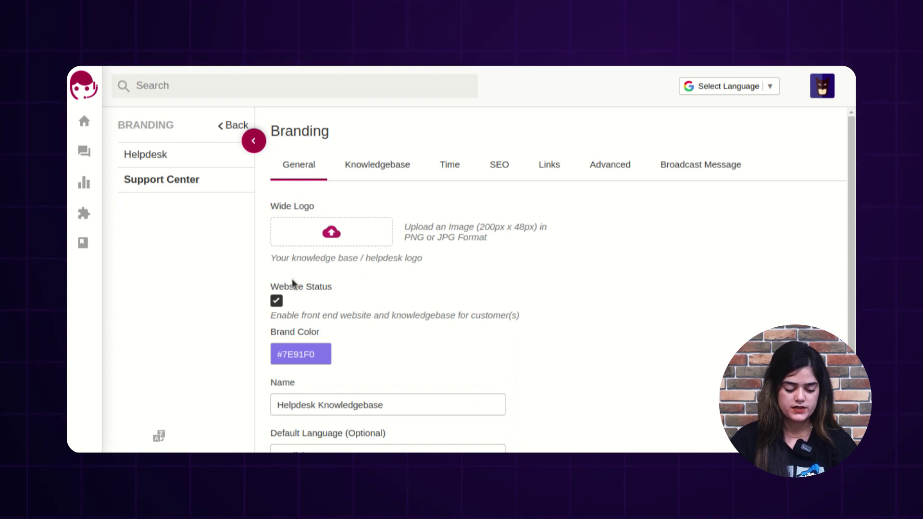
- Upload SC-2.jpeg from Downloads as the Support Center's wide logo
scroll(293, 284, down, 2)
scroll(293, 284, up, 2)
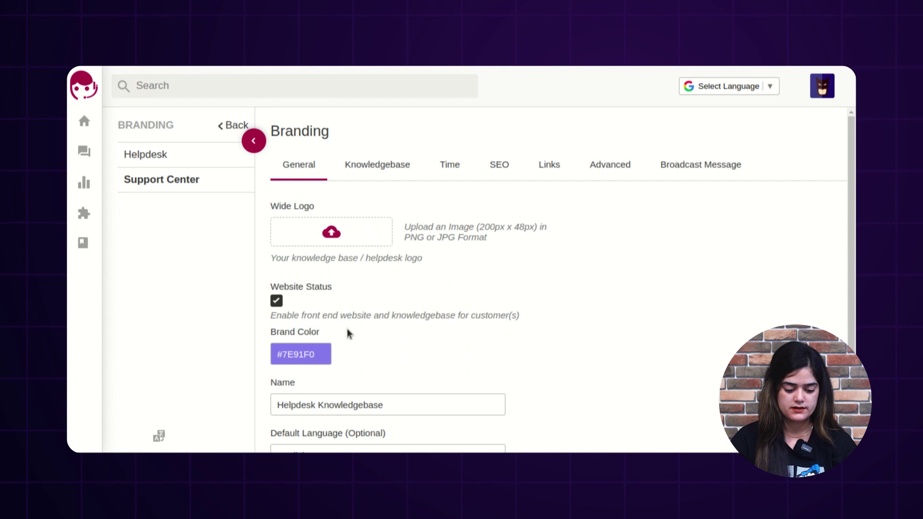
scroll(354, 331, down, 2)
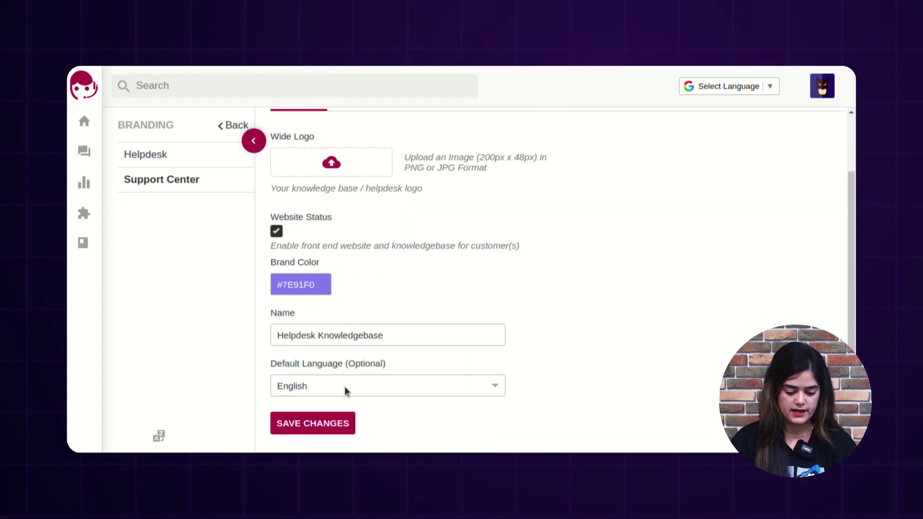
scroll(346, 390, up, 2)
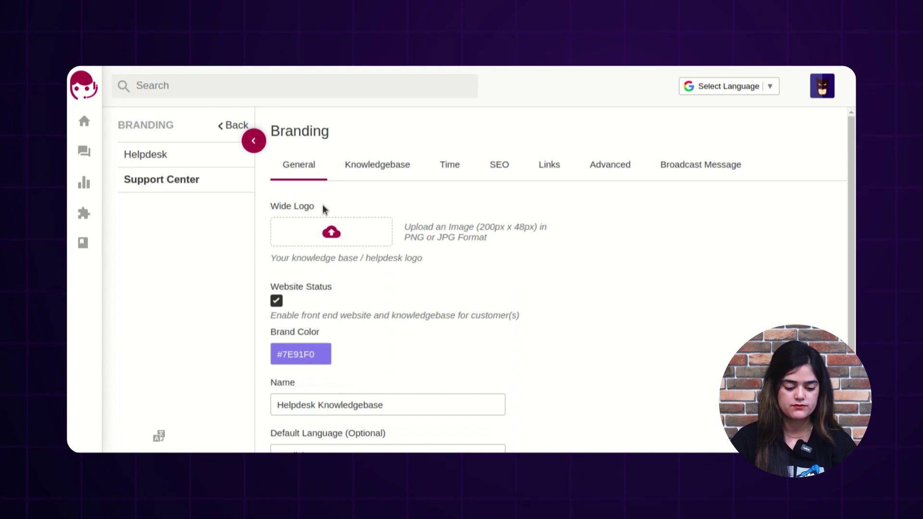
click(330, 231)
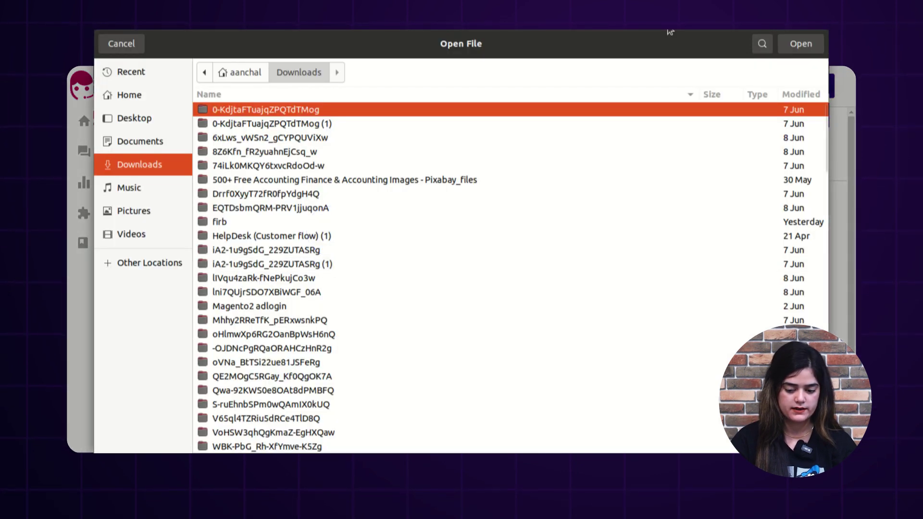
click(761, 44)
text(s)
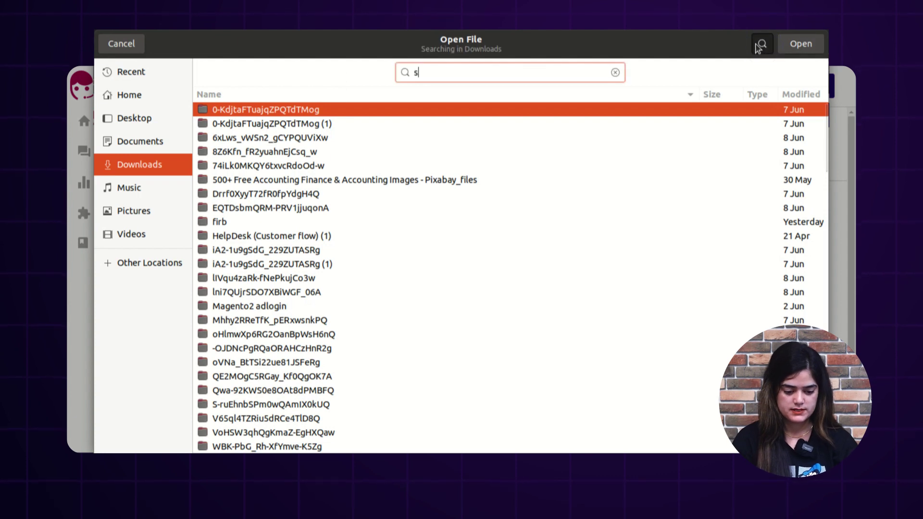
text(c)
click(305, 125)
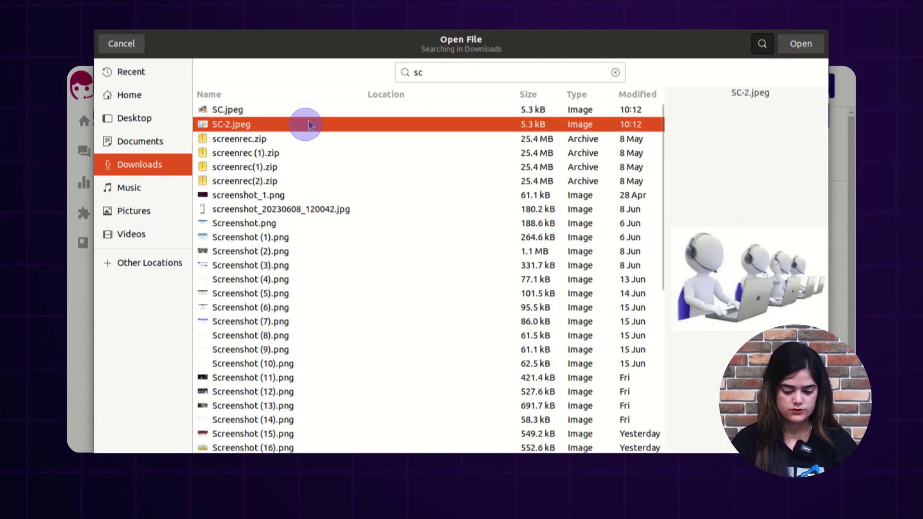
click(798, 43)
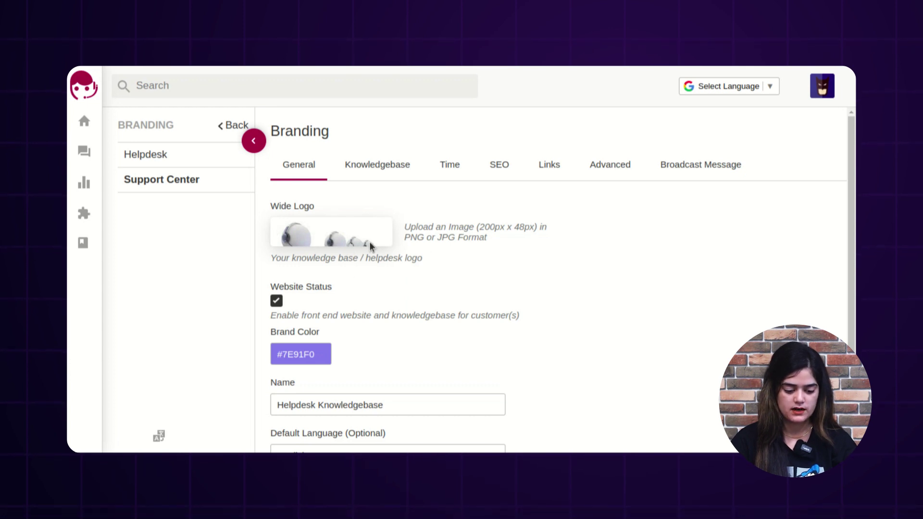
- Set the Support Center's brand color to the dark green #2C6360
scroll(328, 272, down, 2)
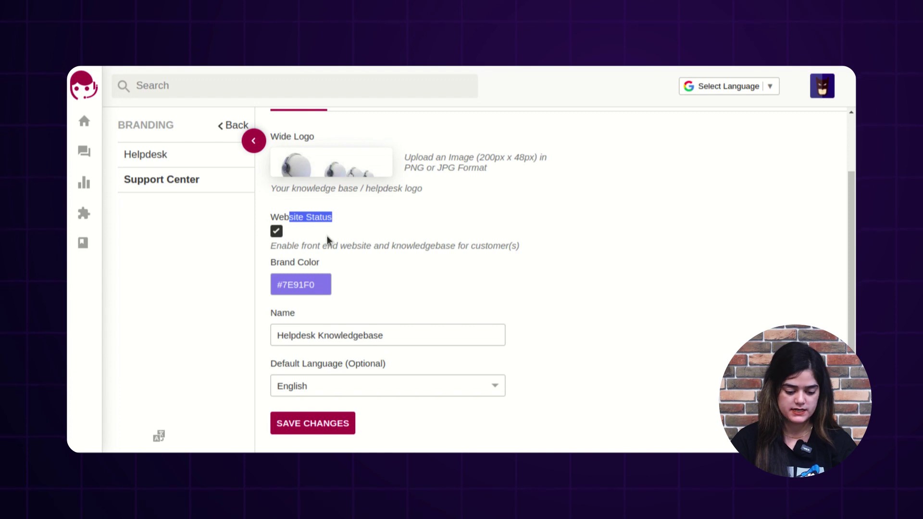
click(308, 241)
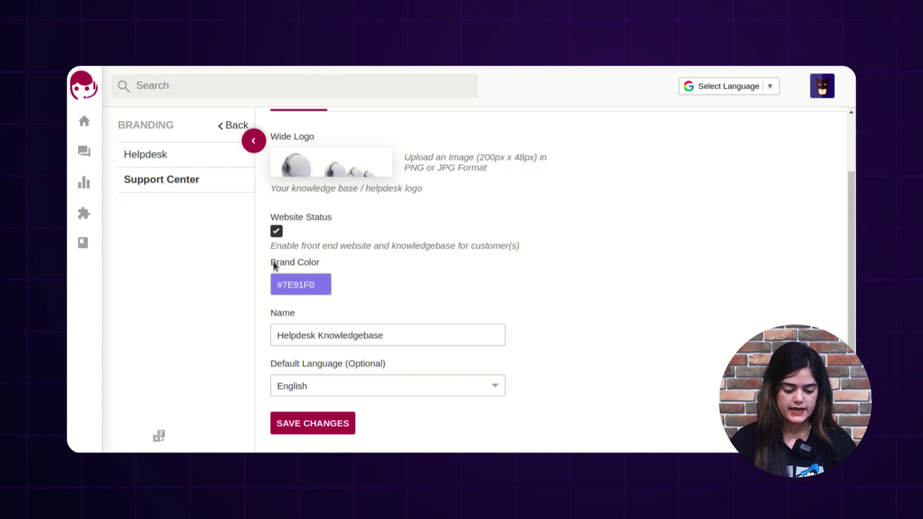
drag(273, 261, 307, 261)
click(364, 268)
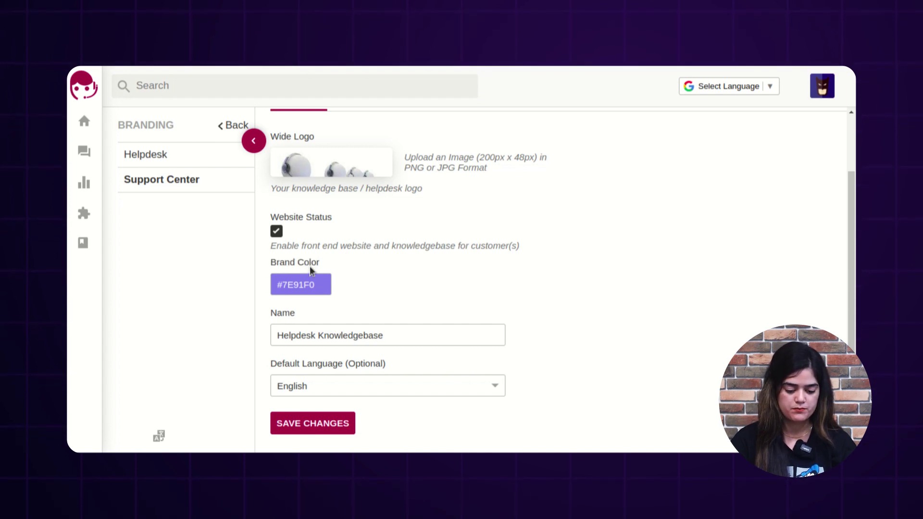
click(324, 287)
drag(322, 320, 289, 335)
click(401, 290)
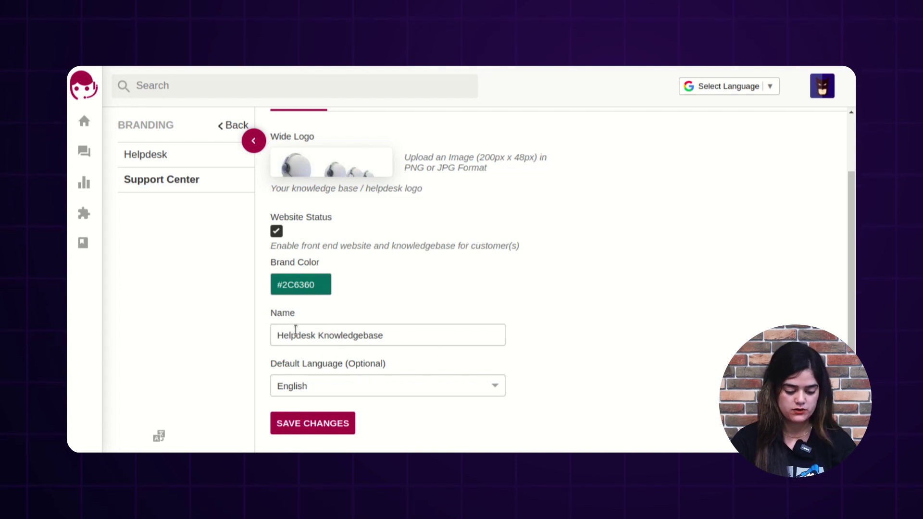
click(359, 339)
drag(392, 338, 277, 336)
click(442, 299)
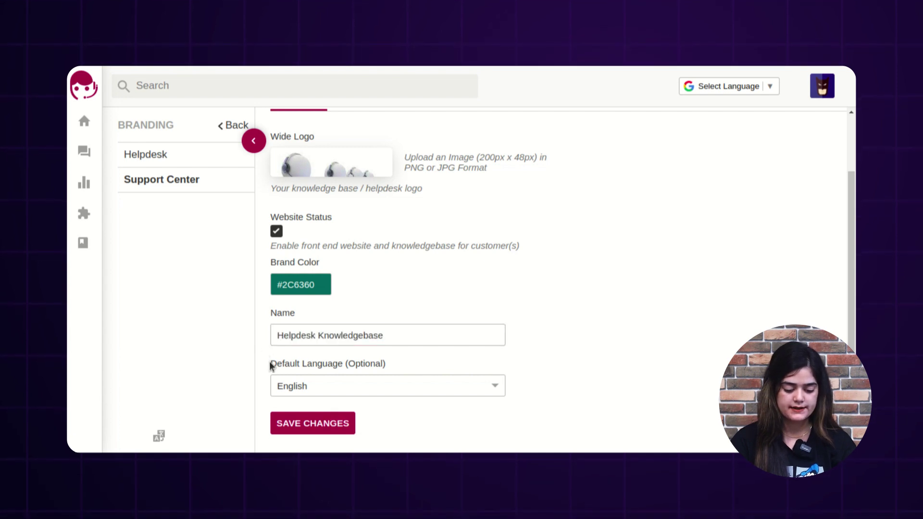
- Keep English as the Support Center's default language and save the general branding settings
click(336, 390)
key(Escape)
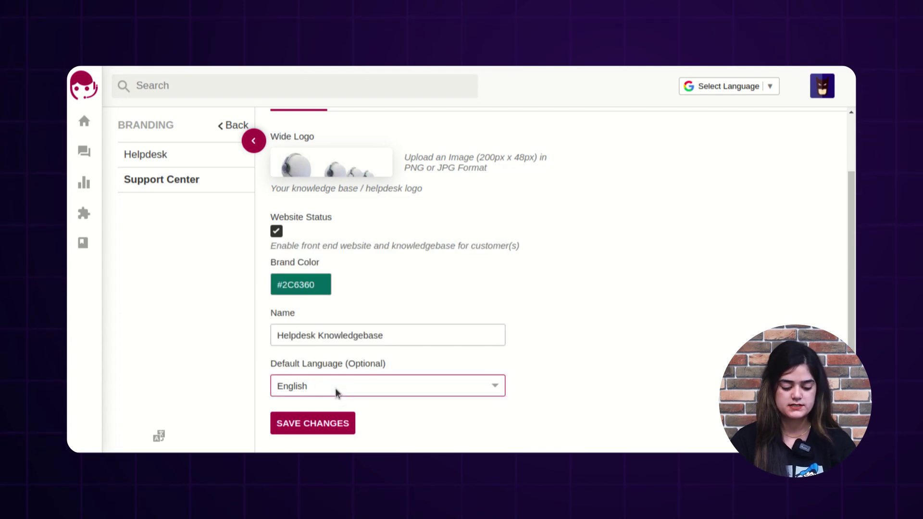
click(337, 390)
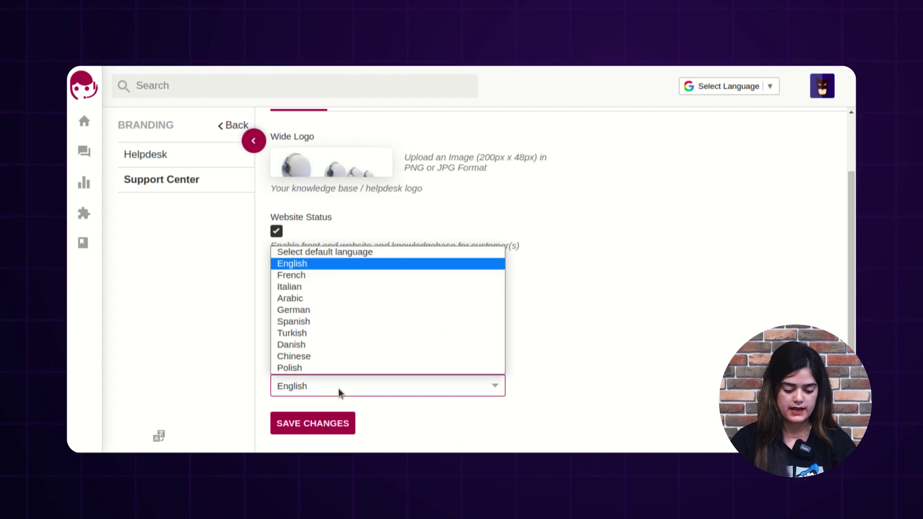
click(339, 388)
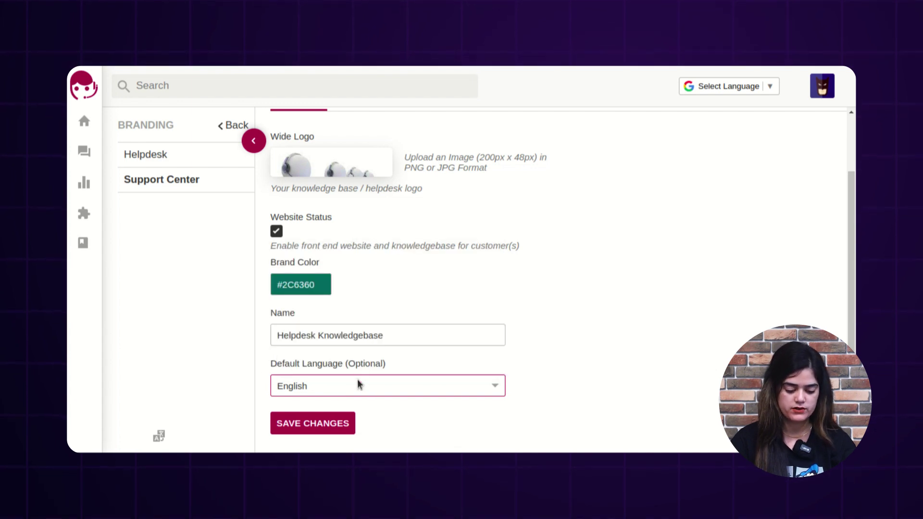
click(357, 385)
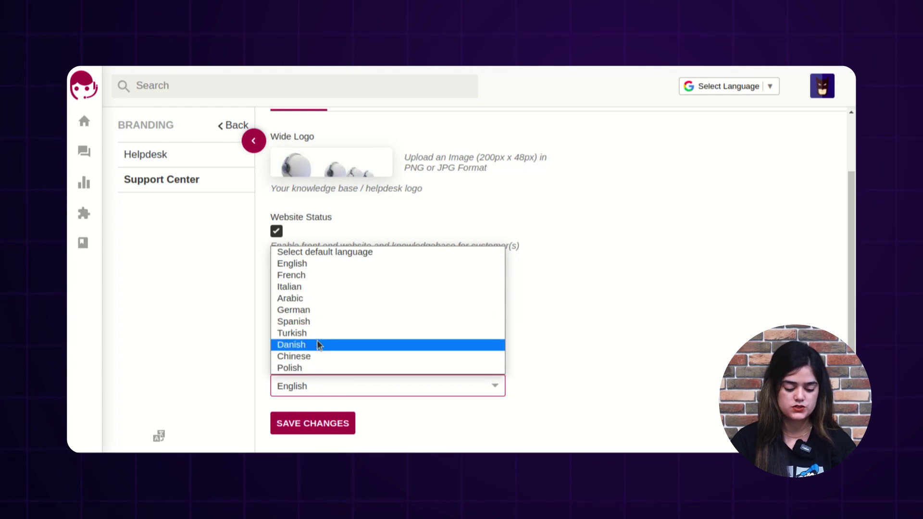
click(538, 339)
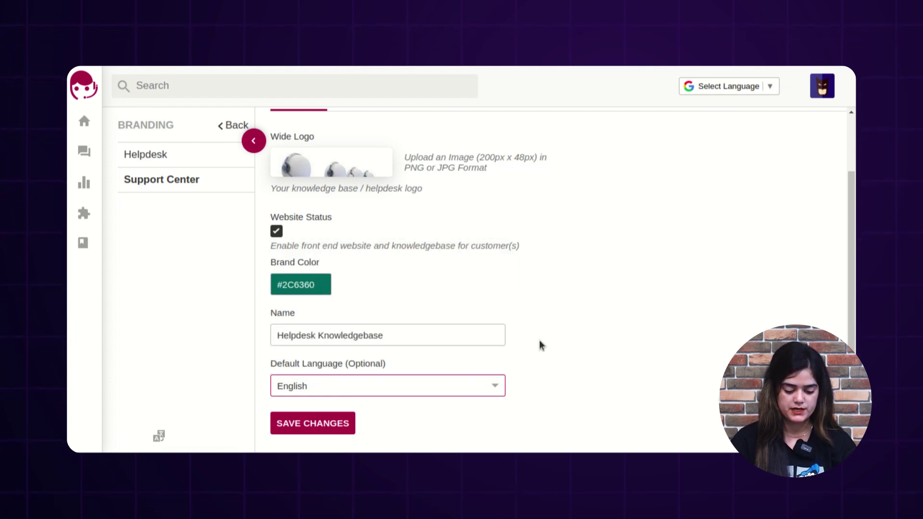
click(313, 387)
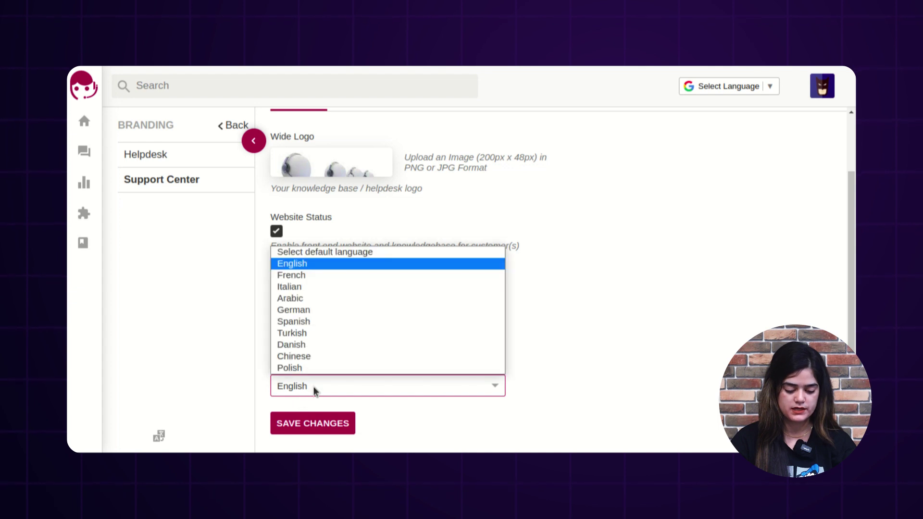
click(296, 263)
click(529, 308)
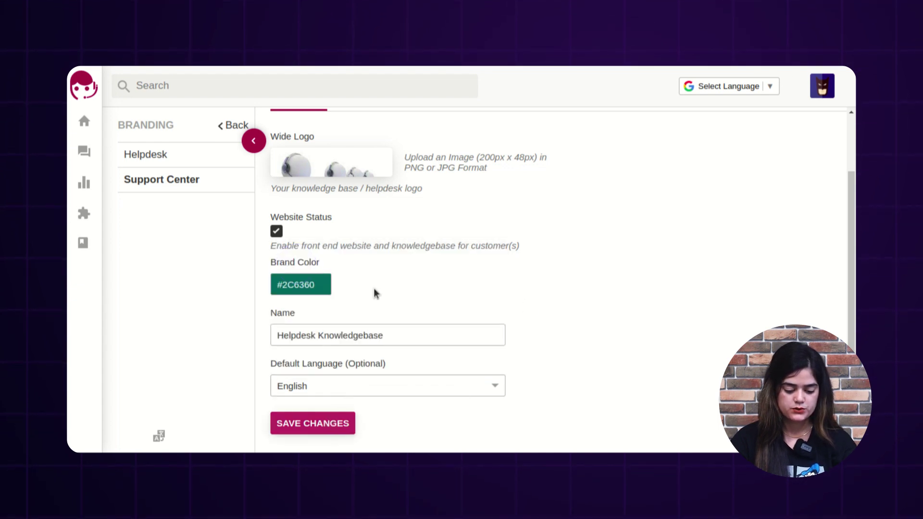
click(287, 428)
click(312, 426)
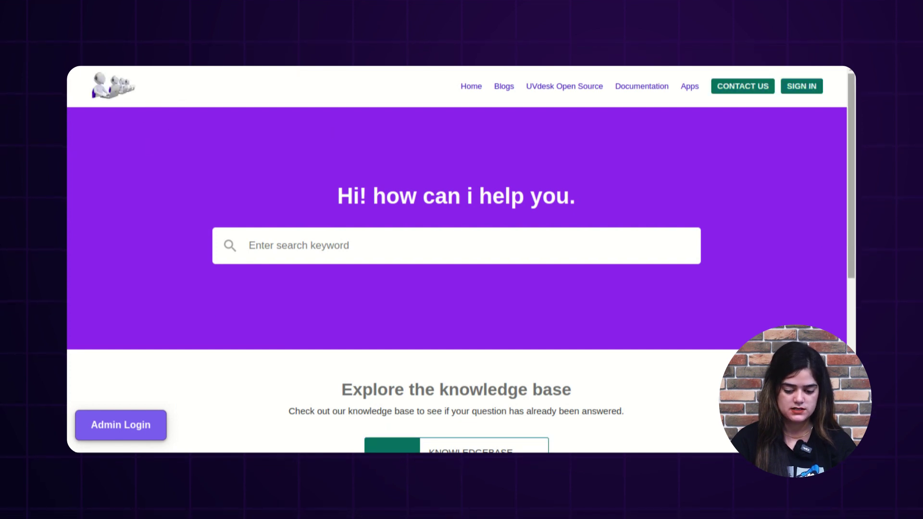
- Look over the customer-facing home page from the header buttons down to the knowledge base and contact sections
scroll(601, 203, down, 6)
scroll(462, 260, up, 6)
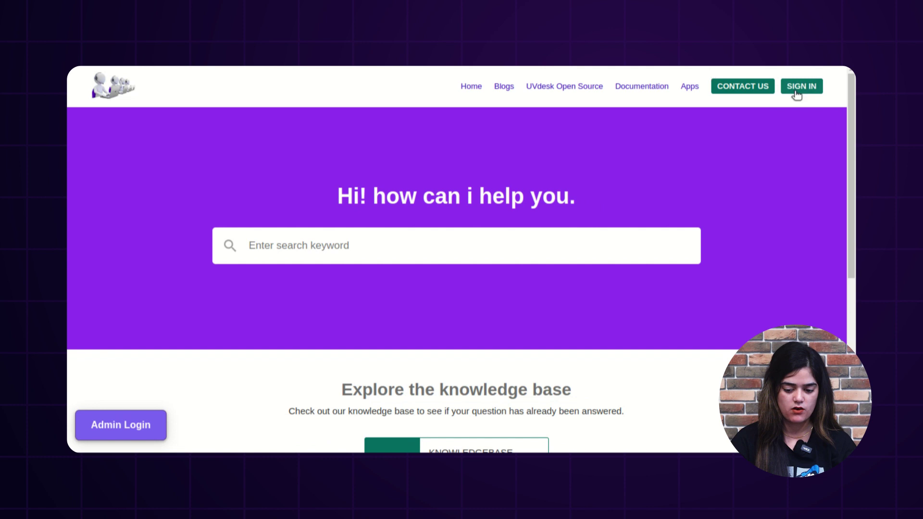
scroll(303, 291, down, 3)
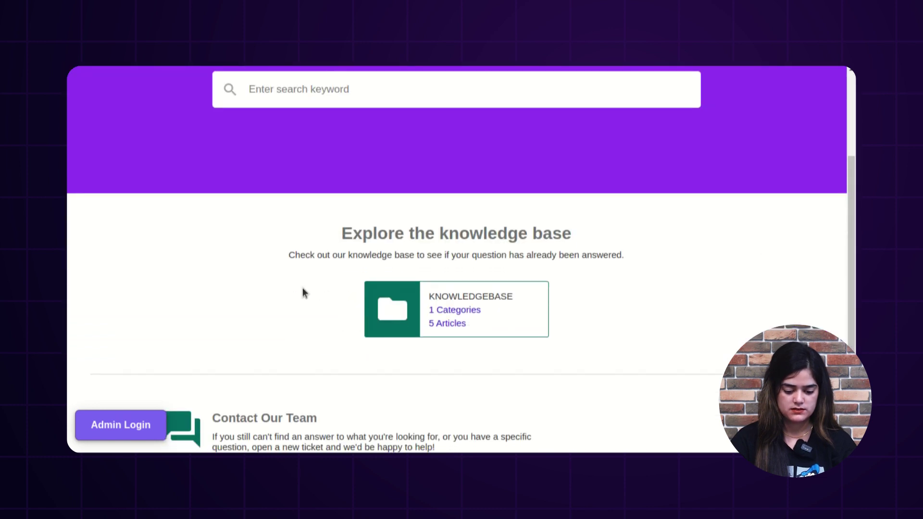
scroll(254, 344, down, 3)
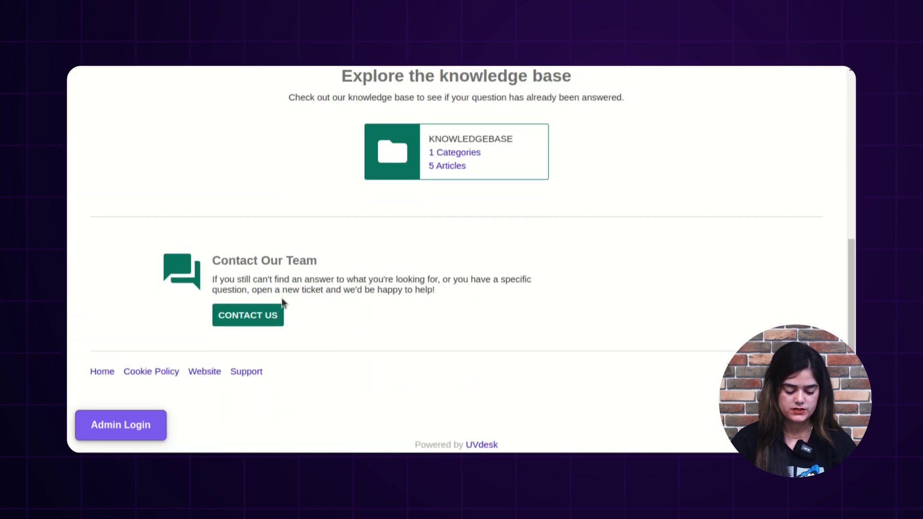
scroll(279, 303, up, 10)
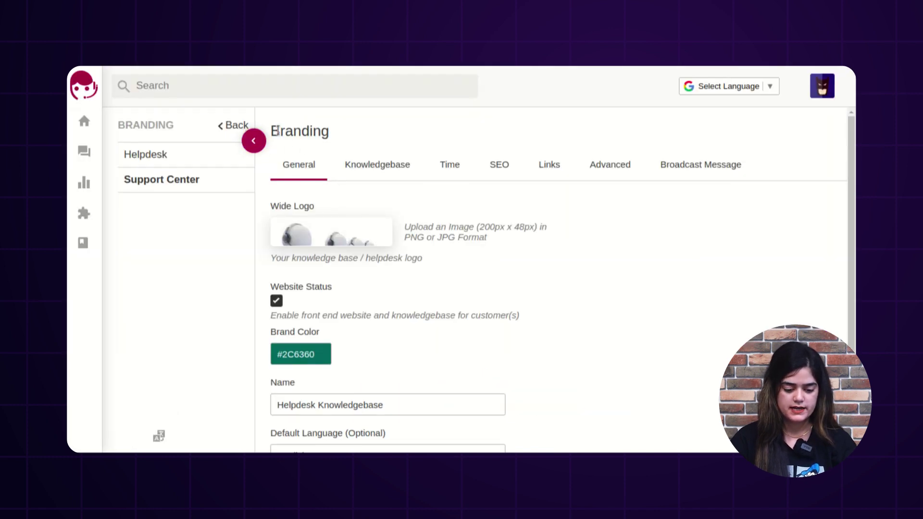
- Show the Support Center's Knowledgebase branding options and set the page background color to the green #458A1A
click(394, 174)
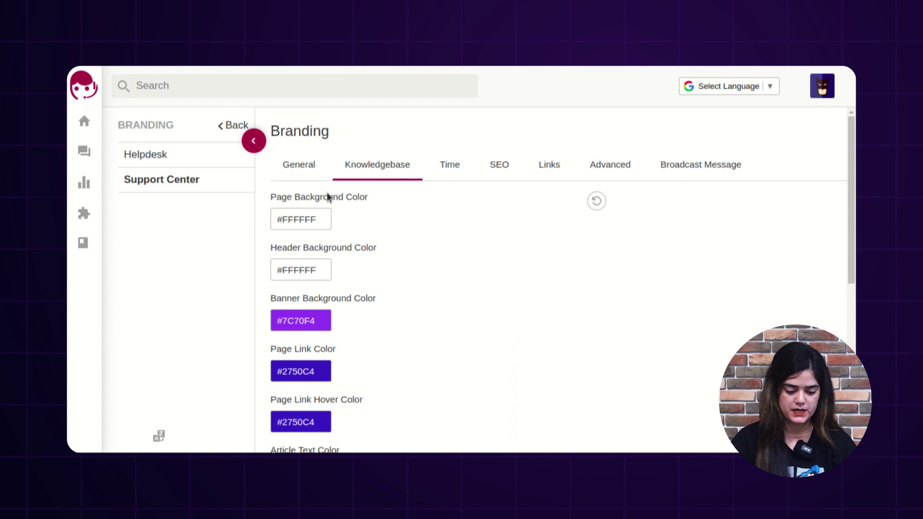
click(317, 222)
click(323, 277)
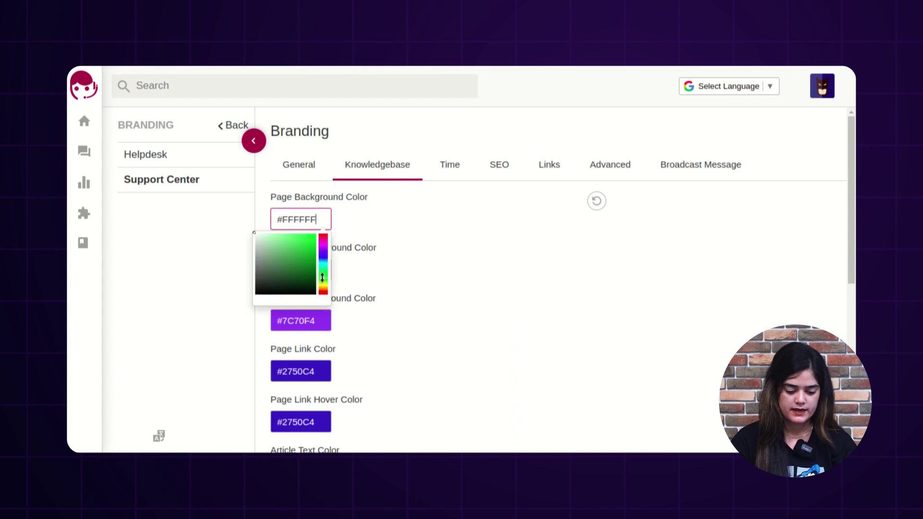
click(317, 245)
drag(315, 245, 304, 261)
click(373, 241)
- Set the knowledgebase header background color to the yellow-green #E2E622
scroll(374, 240, down, 2)
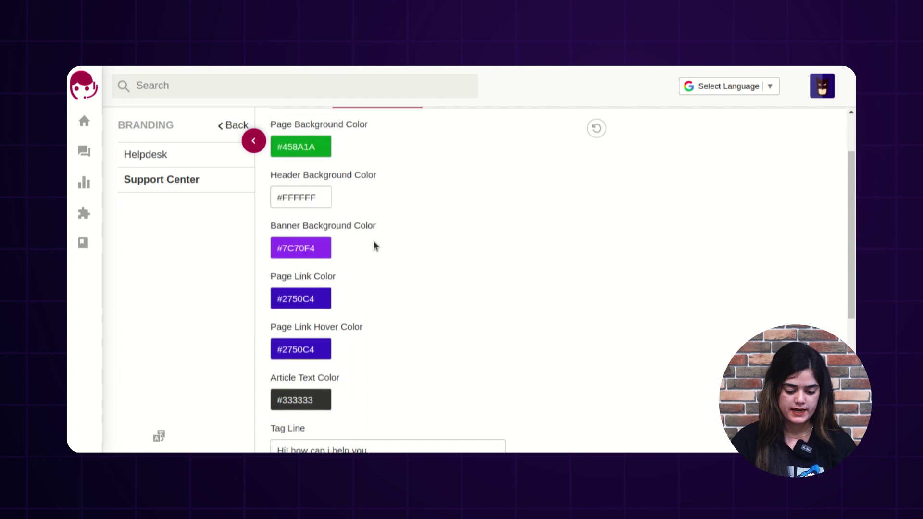
mouse_move(272, 179)
mouse_down()
mouse_move(310, 182)
mouse_move(321, 227)
mouse_move(313, 257)
mouse_move(306, 217)
mouse_up()
click(310, 194)
click(384, 228)
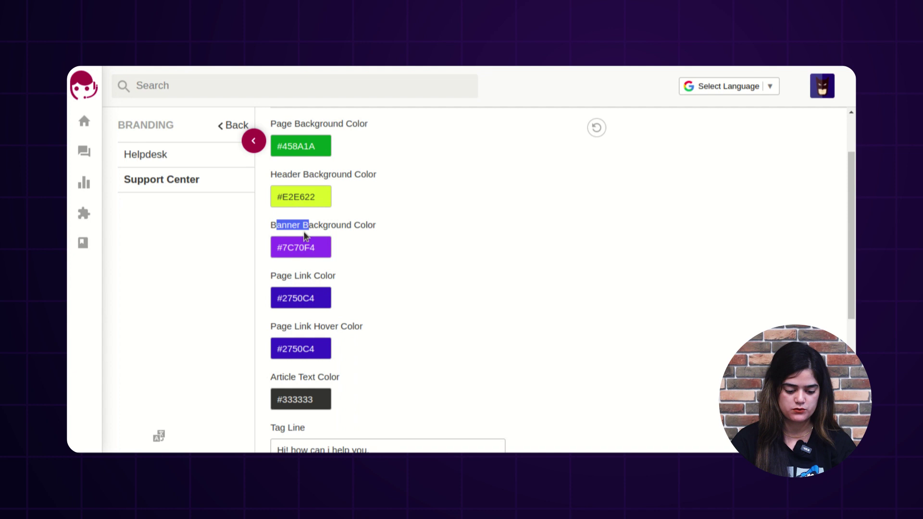
- Set the knowledgebase banner background color to the turquoise #1AEBD2
click(313, 246)
drag(320, 283, 309, 267)
click(403, 261)
- Set the knowledgebase page link color to the brown #875B05
scroll(402, 261, down, 2)
drag(270, 212, 350, 214)
click(284, 207)
click(310, 220)
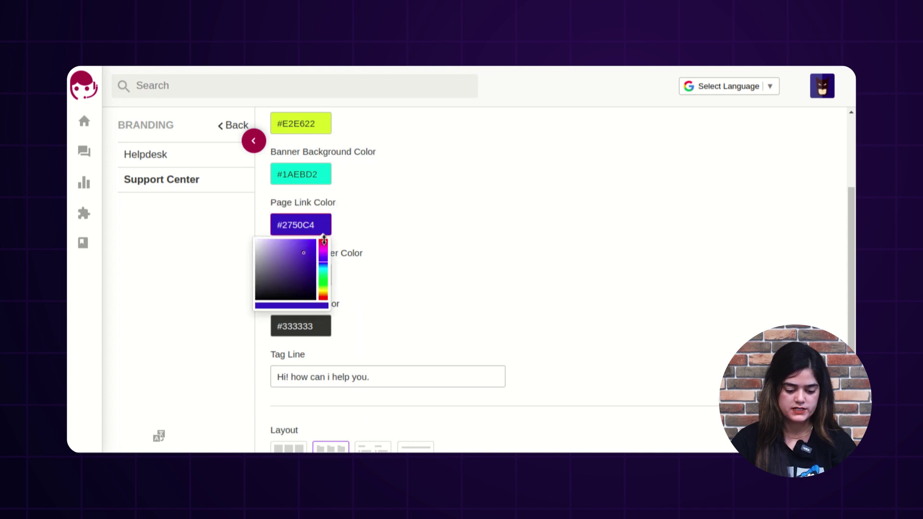
click(326, 258)
drag(326, 258, 355, 262)
click(402, 253)
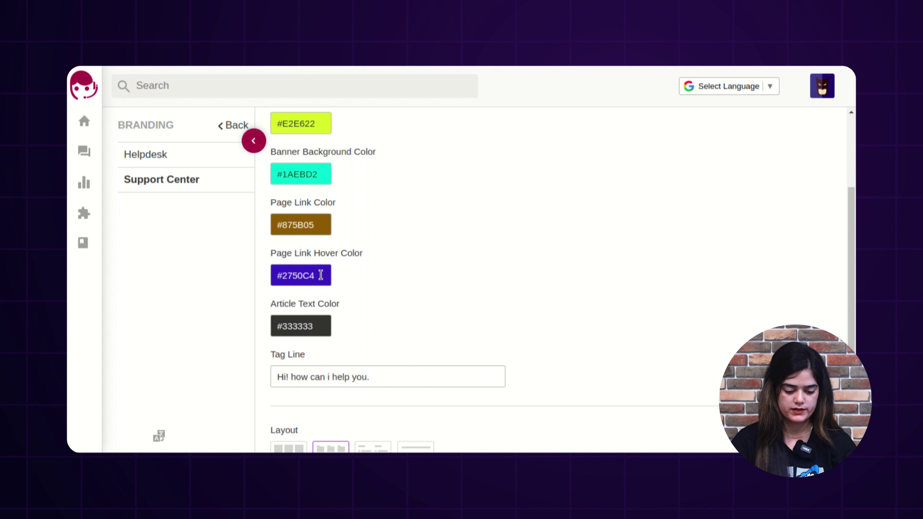
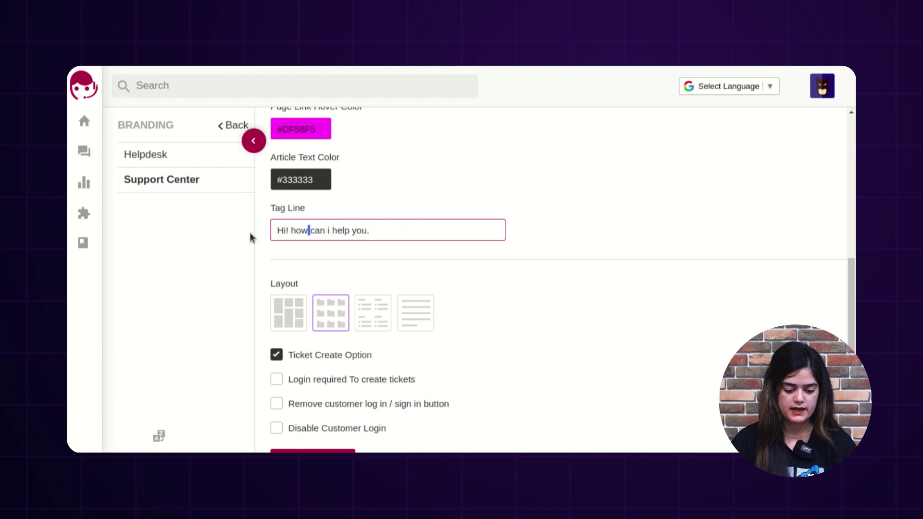
- Replace the knowledgebase tag line with "How we can assist you?"
key(End)
key(End)
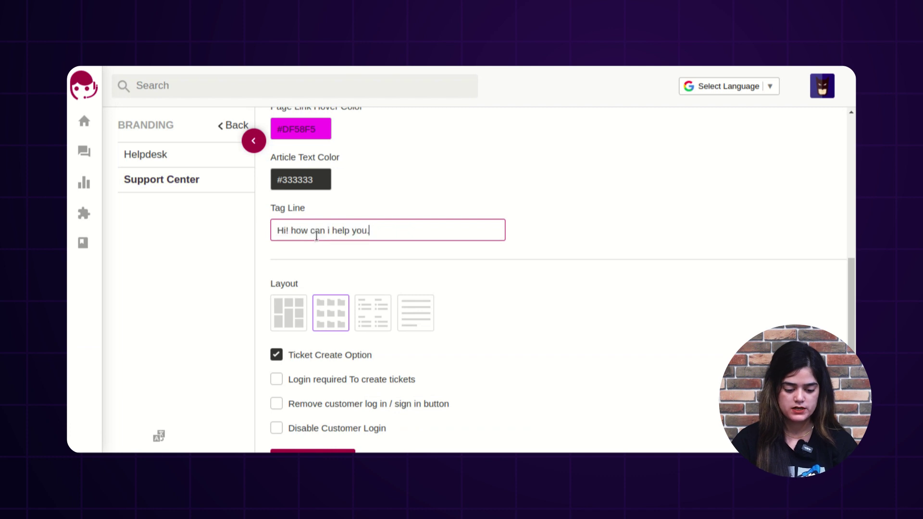
shift+click(335, 231)
triple_click(336, 230)
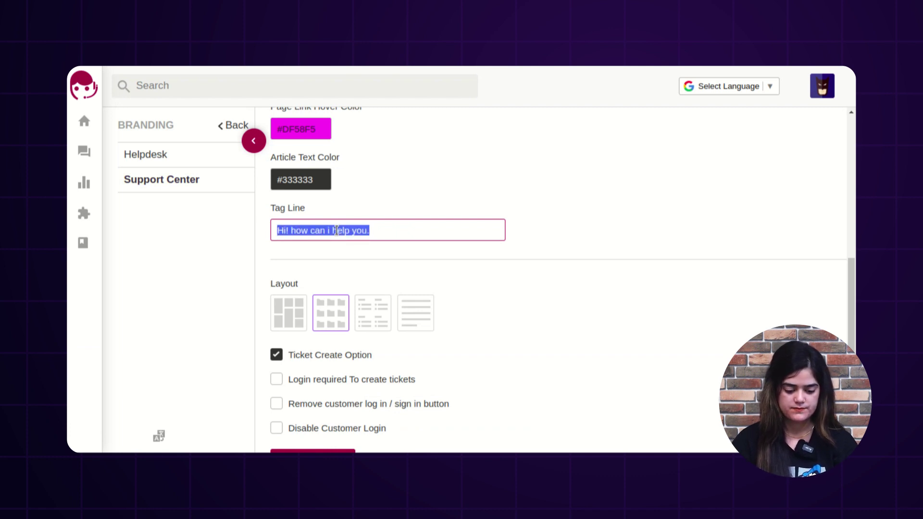
key(BackSpace)
text(Howe)
key(BackSpace)
text(we c)
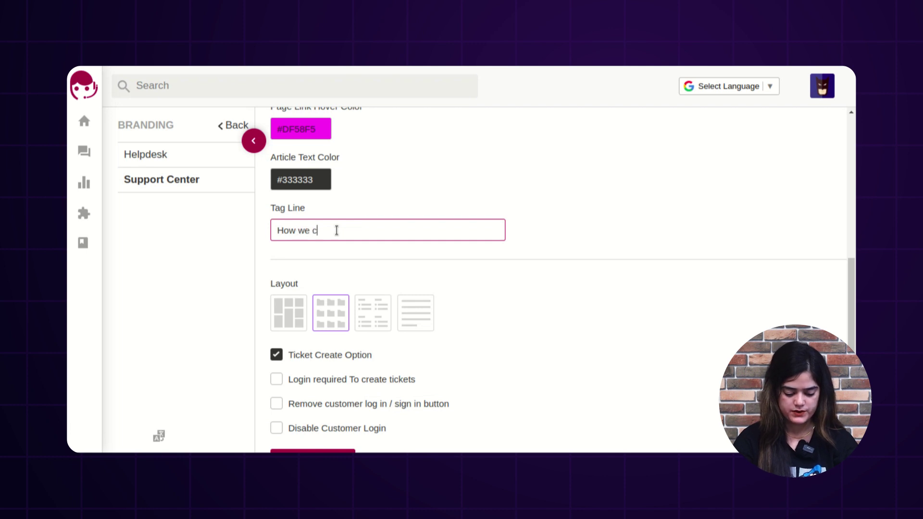
text(an assist you?)
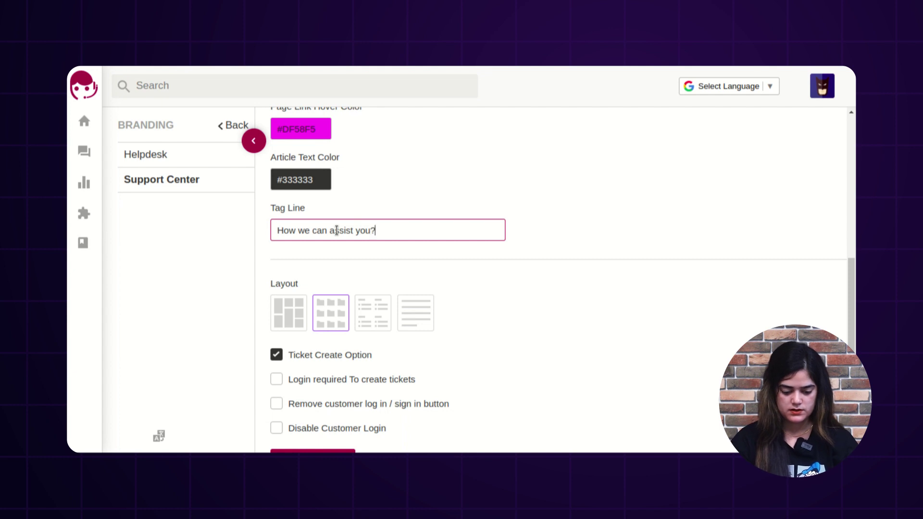
click(466, 321)
- Choose the third knowledgebase layout, the two-column list, and keep Ticket Create Option enabled
scroll(466, 322, down, 1)
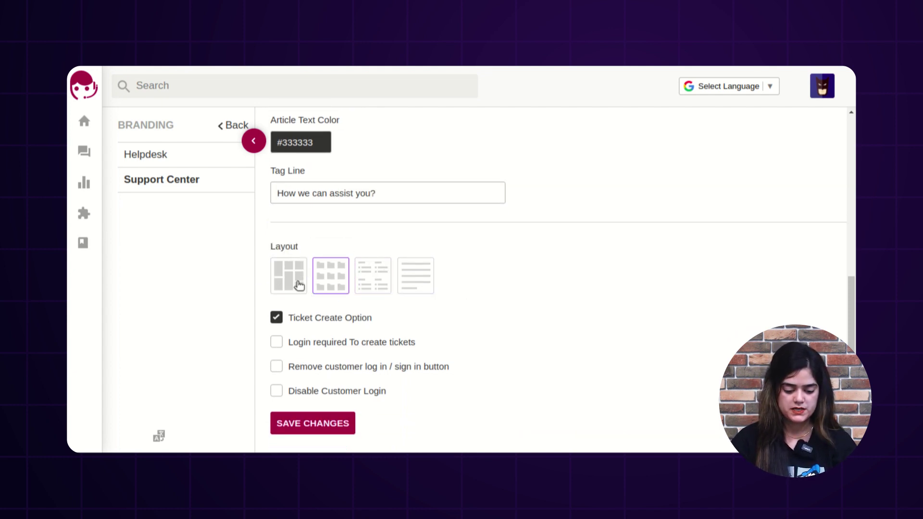
click(368, 282)
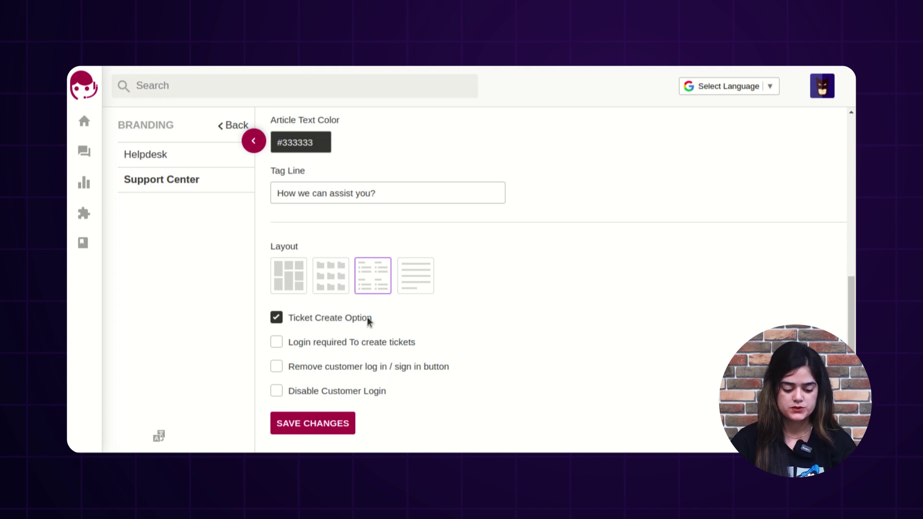
click(277, 319)
click(277, 321)
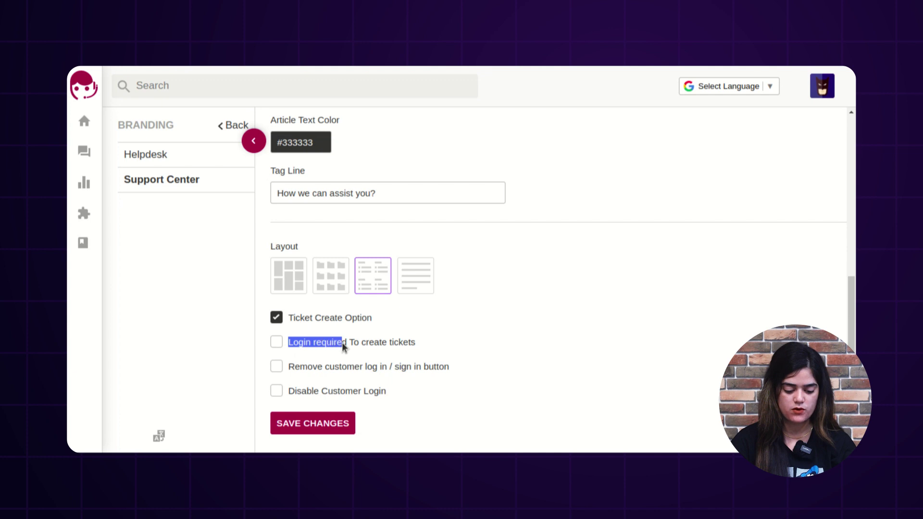
- Examine the options for requiring login to create tickets, removing the customer sign-in button and disabling customer login
drag(400, 343, 420, 343)
click(465, 347)
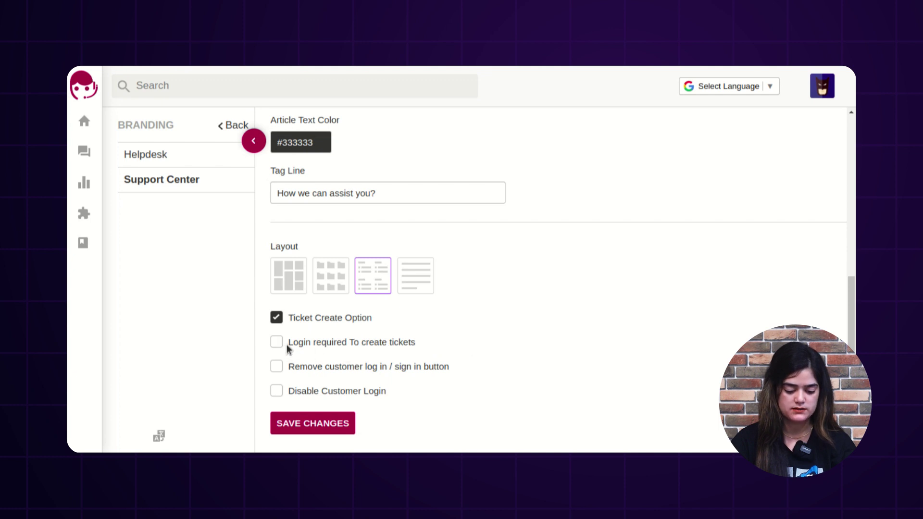
drag(385, 342, 448, 346)
click(448, 345)
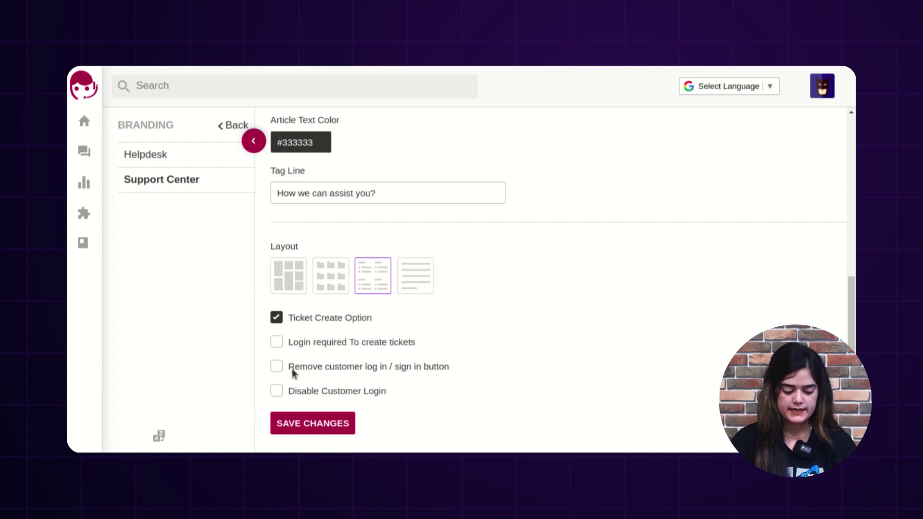
drag(291, 367, 453, 374)
click(453, 374)
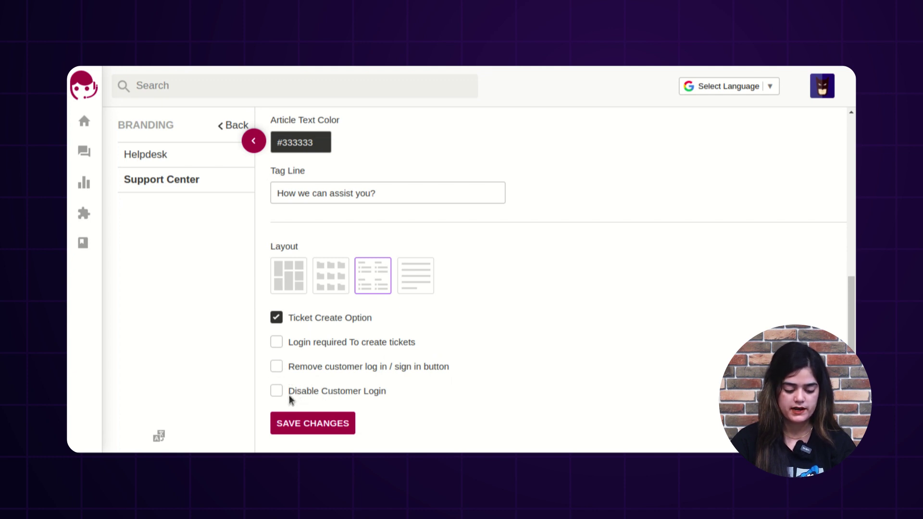
drag(295, 390, 411, 391)
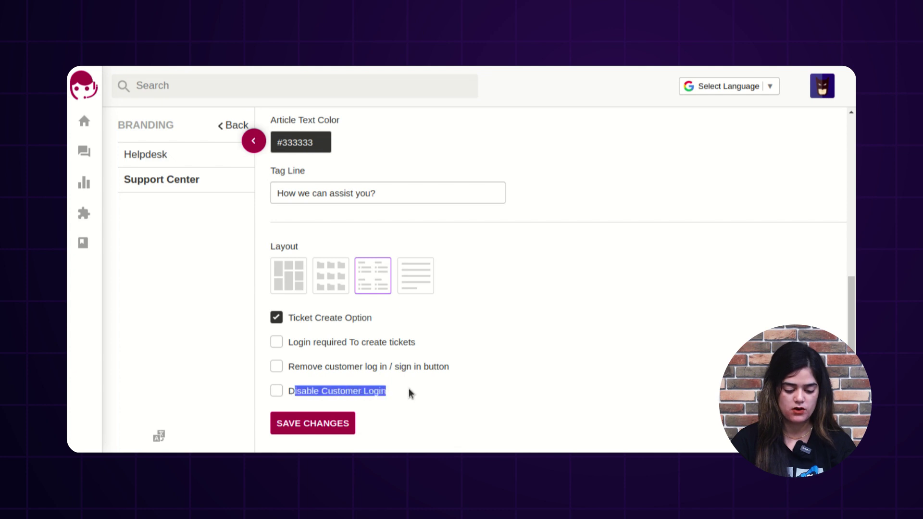
click(409, 393)
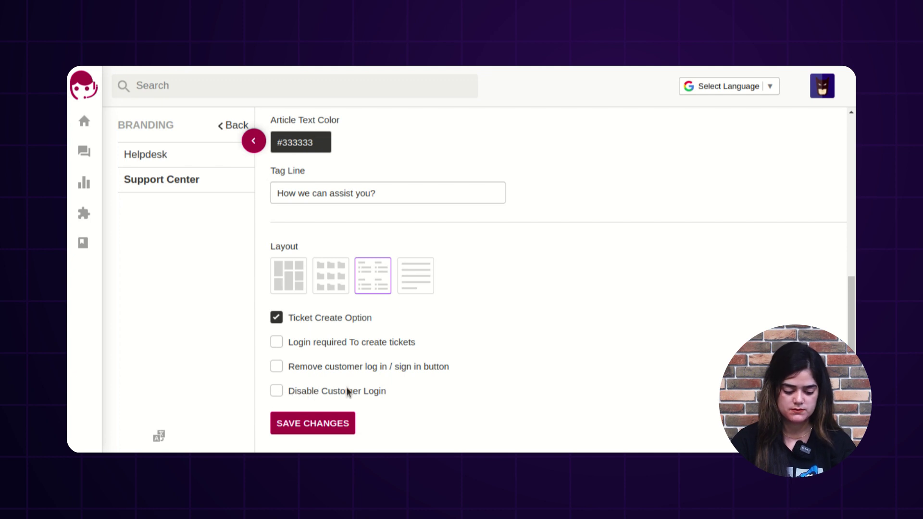
- Review the chosen knowledgebase colors and options, and save the knowledgebase branding changes
scroll(359, 377, up, 7)
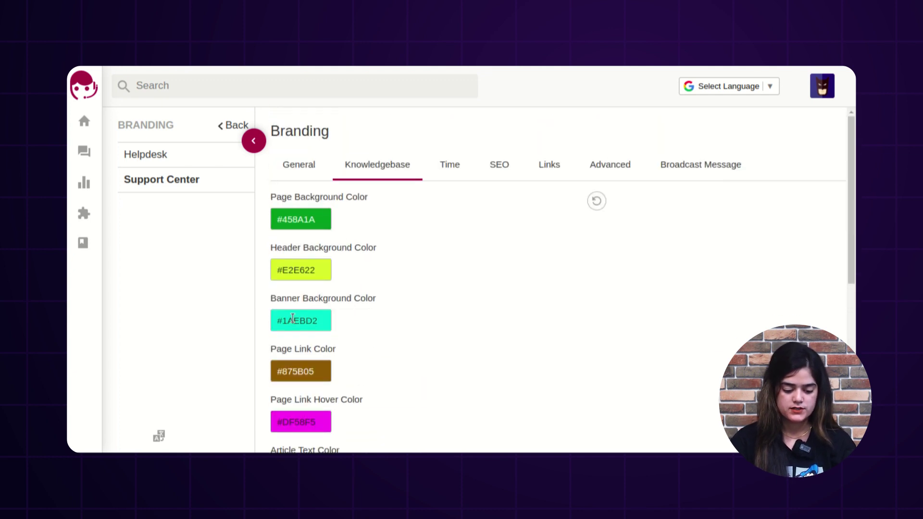
scroll(361, 337, down, 7)
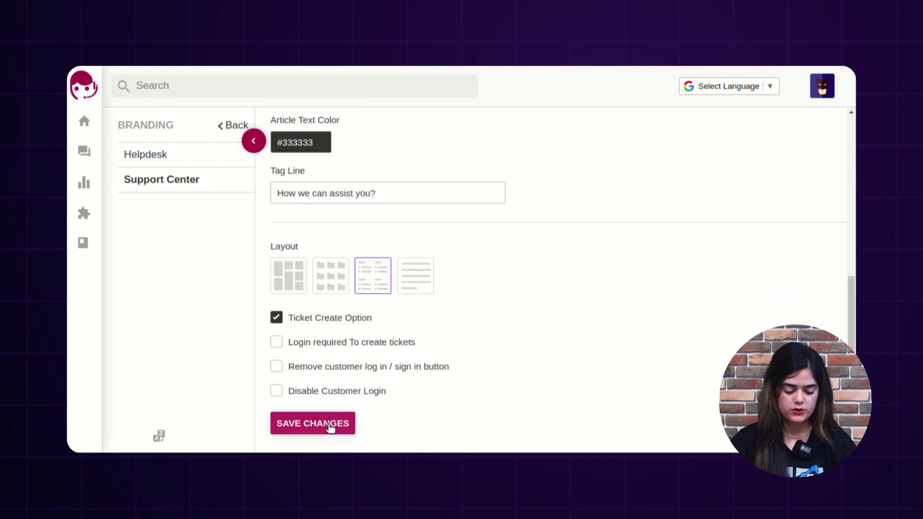
click(330, 426)
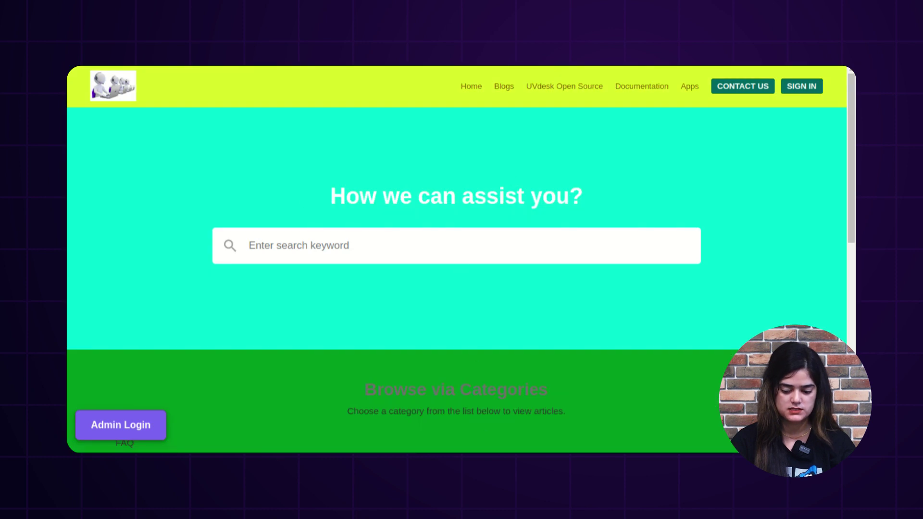
- Check the restyled support center home page, including its tag line, colors and category list
scroll(845, 299, down, 4)
scroll(845, 299, down, 6)
scroll(845, 299, up, 3)
scroll(818, 276, up, 6)
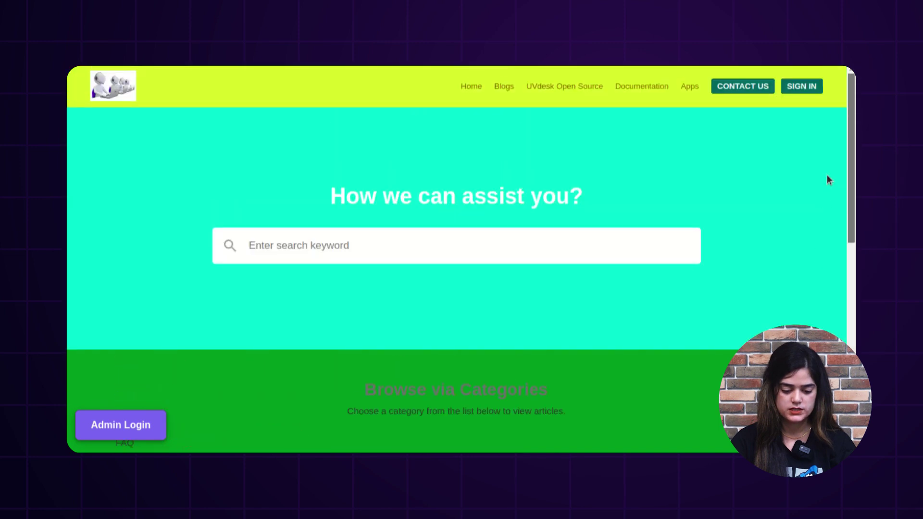
- Compare the tag line, colors and category list on the support center home page with the knowledgebase branding settings
drag(299, 195, 600, 203)
scroll(572, 335, down, 6)
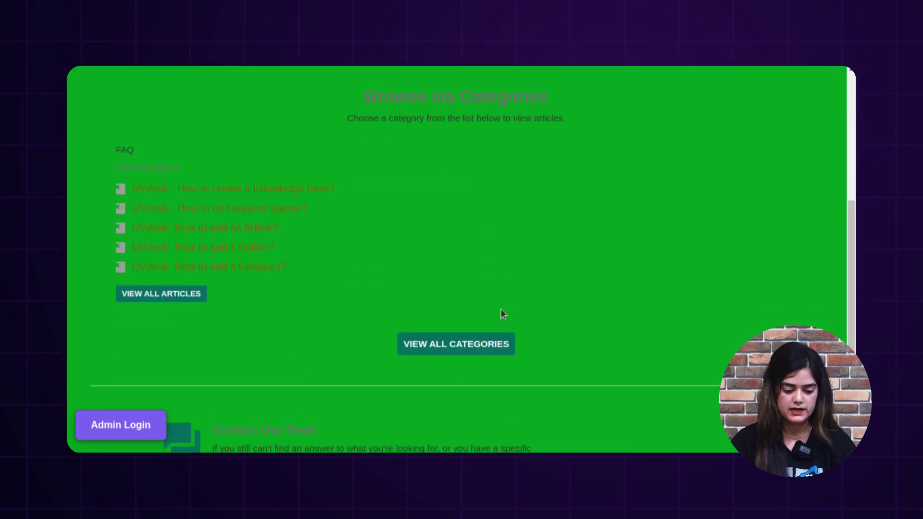
scroll(404, 383, up, 6)
click(417, 289)
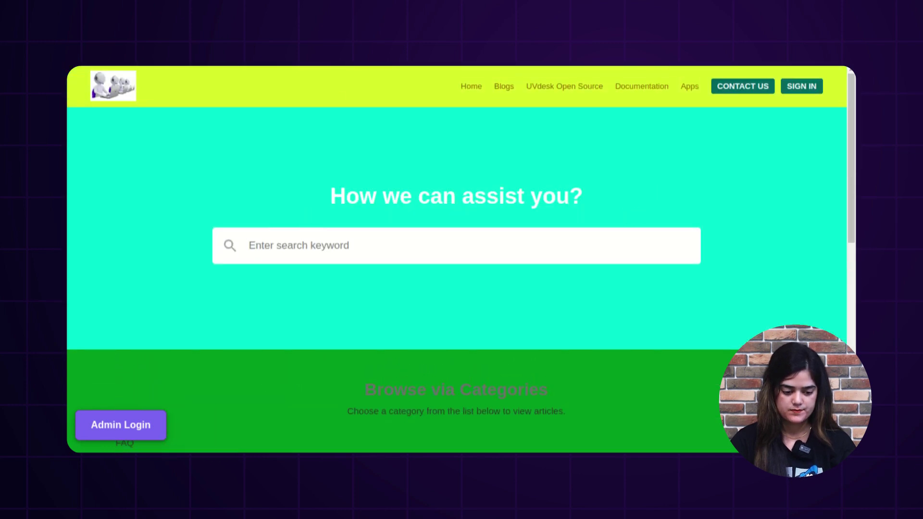
click(337, 64)
scroll(405, 315, down, 5)
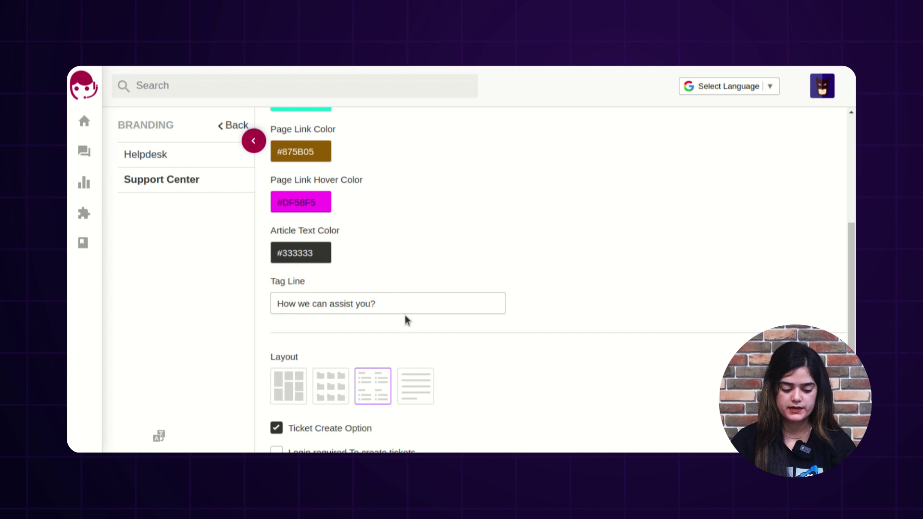
scroll(405, 315, up, 5)
key(ctrl+Tab)
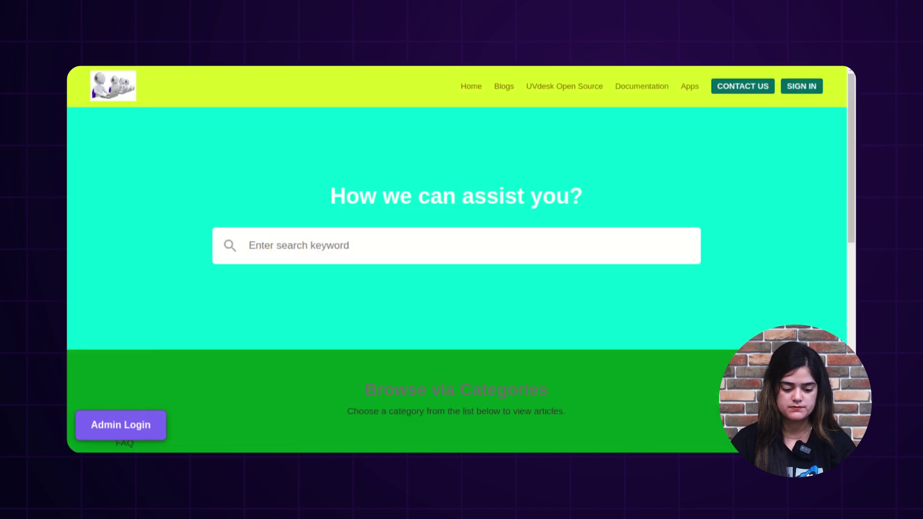
key(ctrl+Tab)
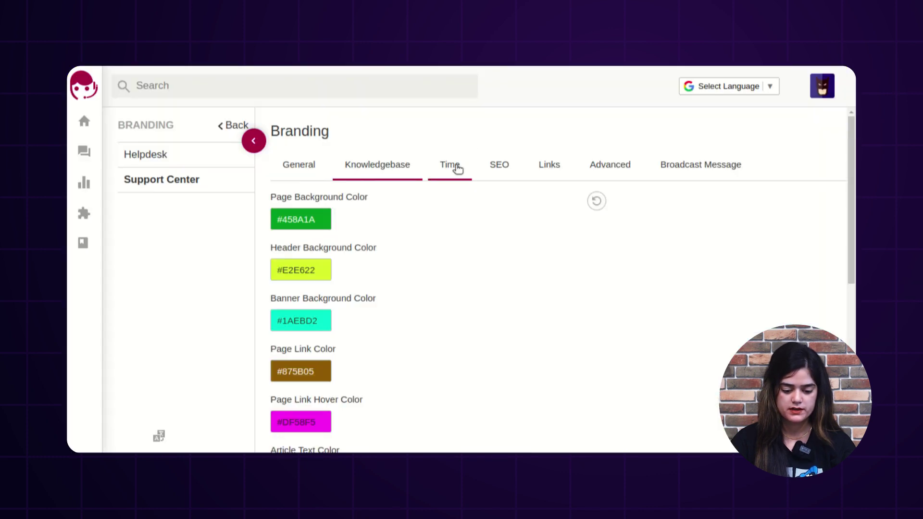
- Examine the available timezones and date time formats in the Support Center's time settings
click(447, 176)
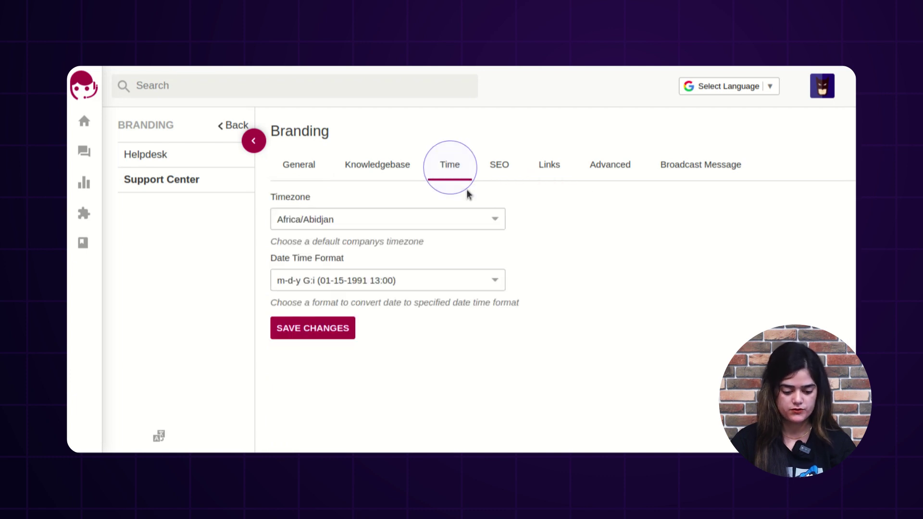
click(457, 220)
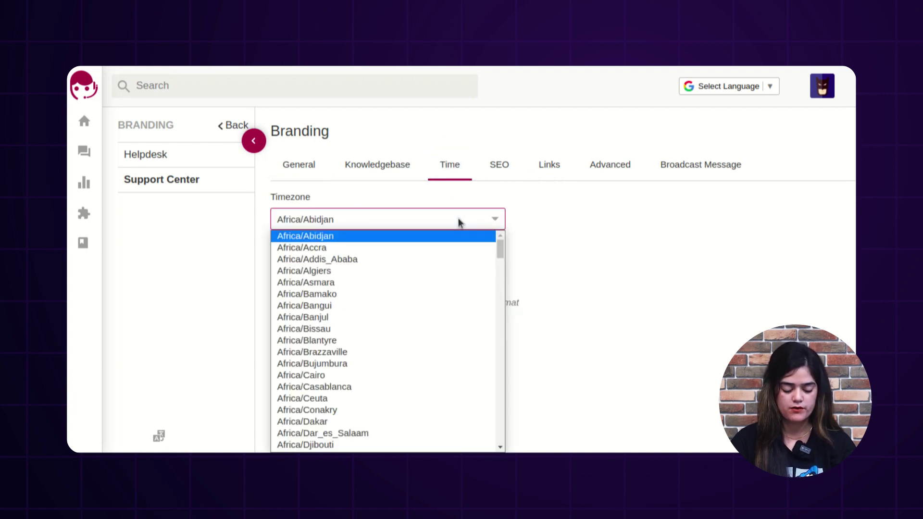
drag(501, 250, 500, 288)
click(645, 286)
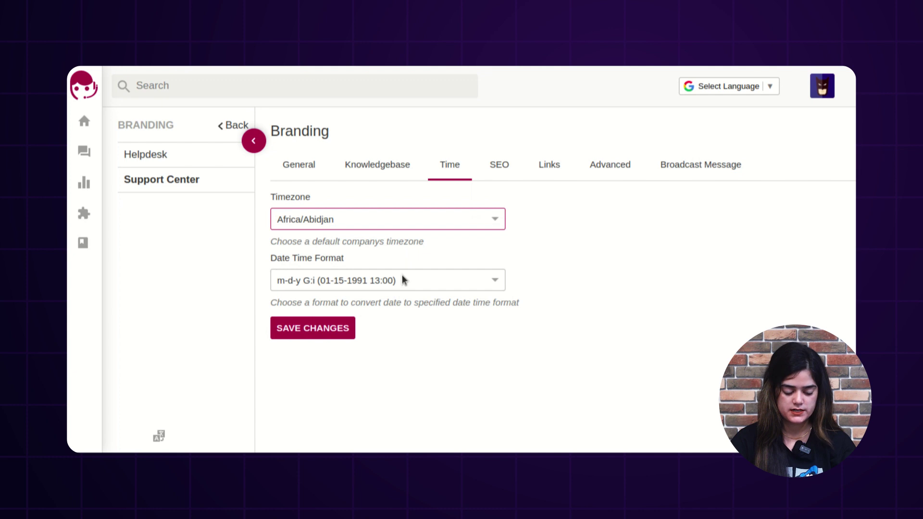
click(491, 287)
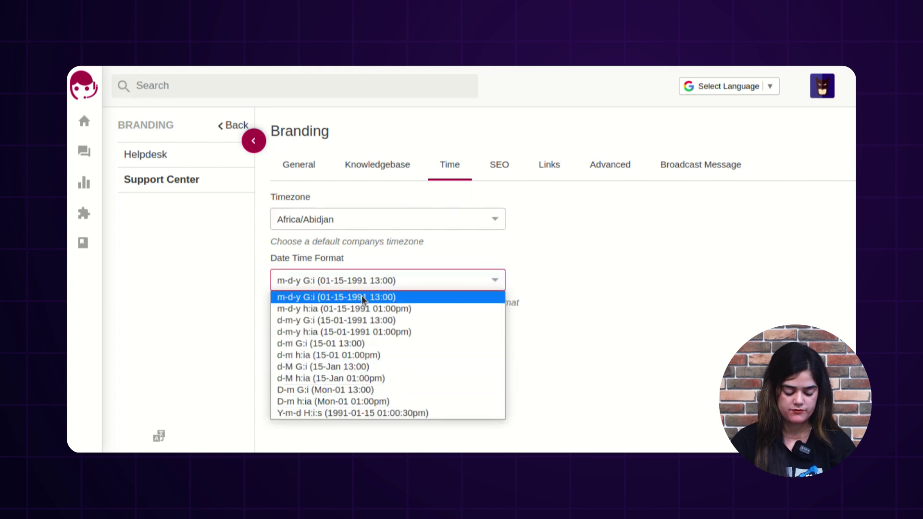
click(580, 336)
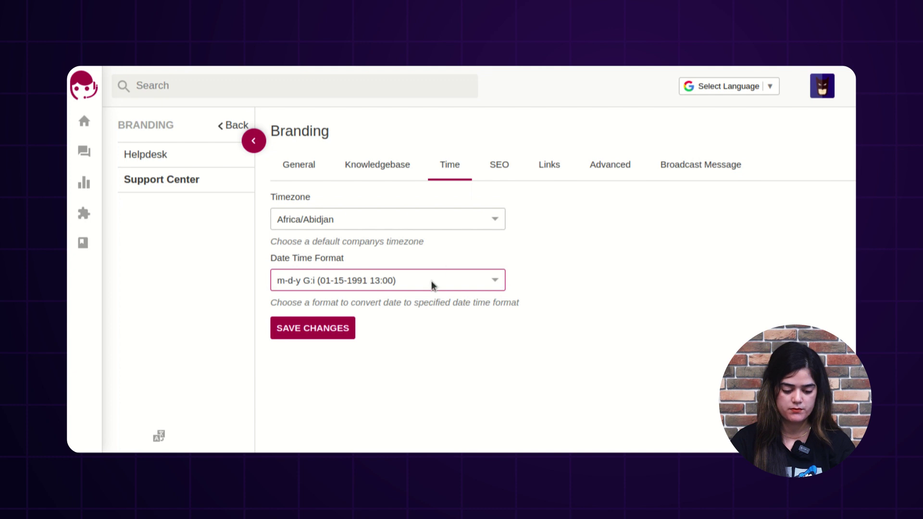
- Examine the Meta Description and Meta Keywords fields in the Support Center's SEO settings
click(498, 165)
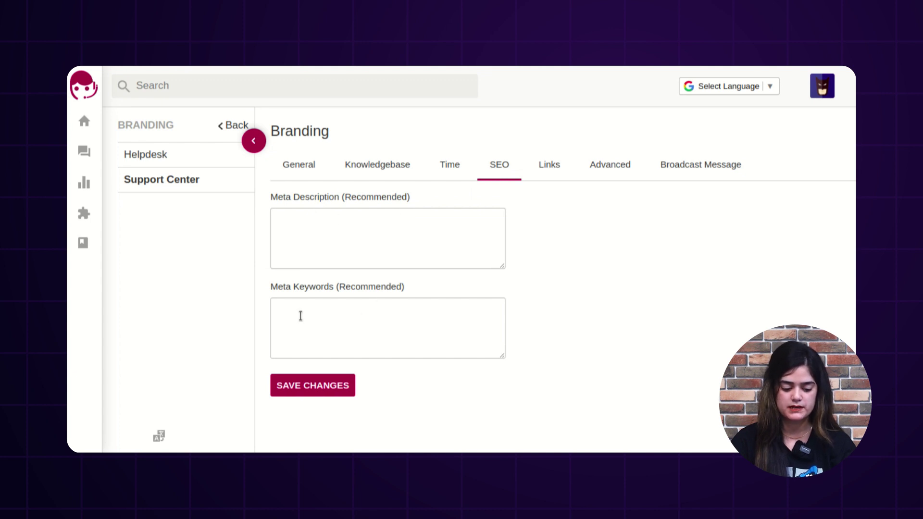
click(388, 226)
click(372, 324)
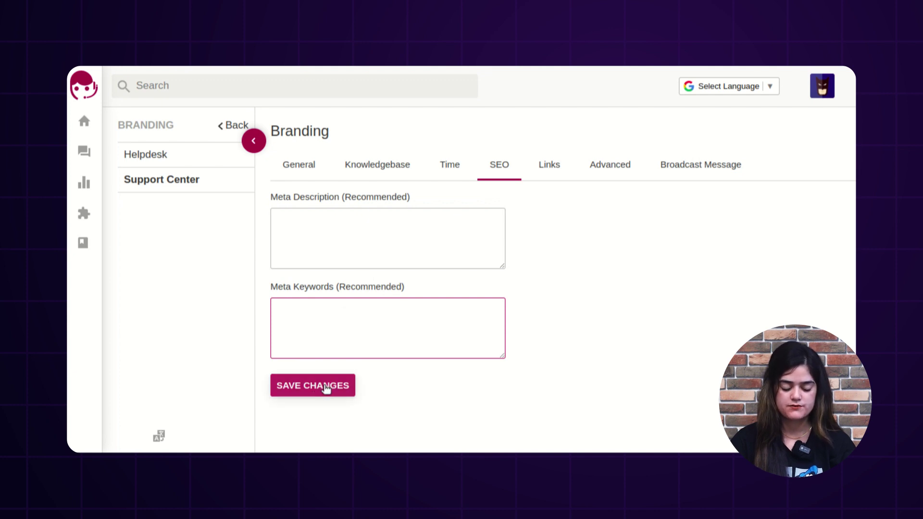
- Review the configured header and footer links and locate them on the support center home page
click(552, 171)
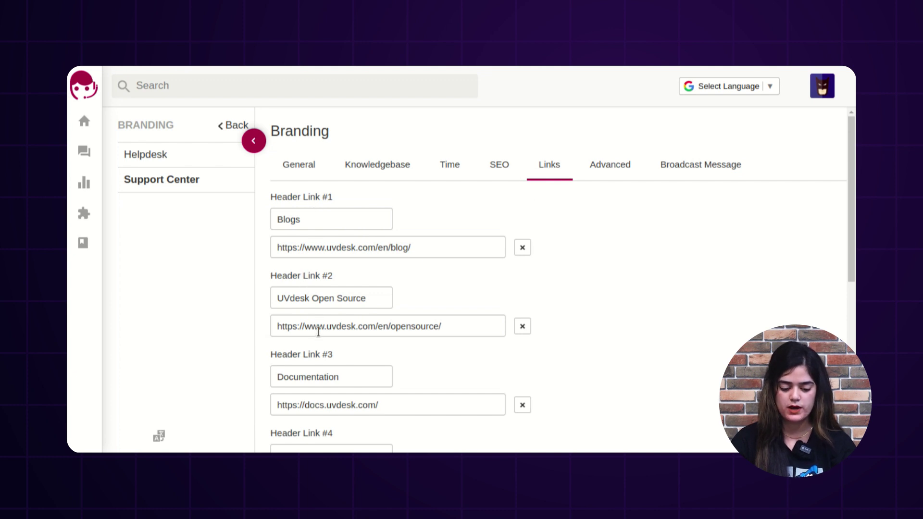
scroll(380, 345, down, 6)
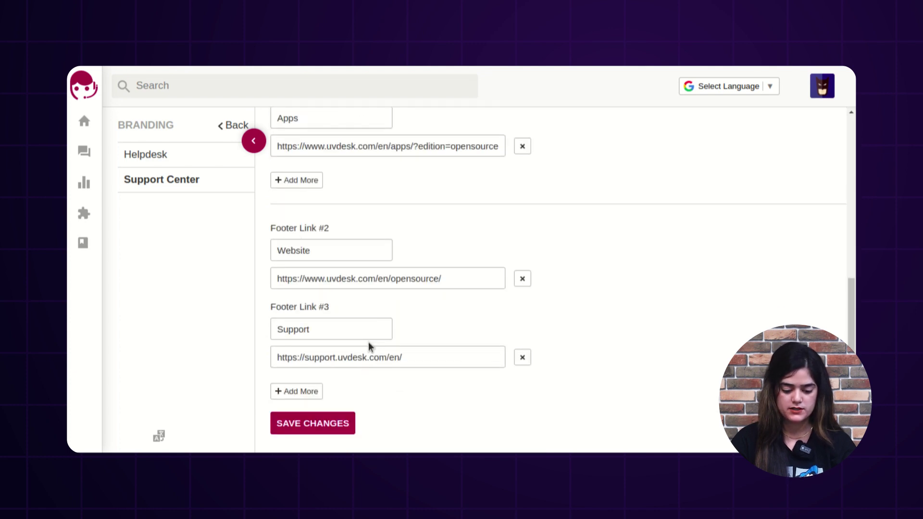
scroll(368, 342, up, 8)
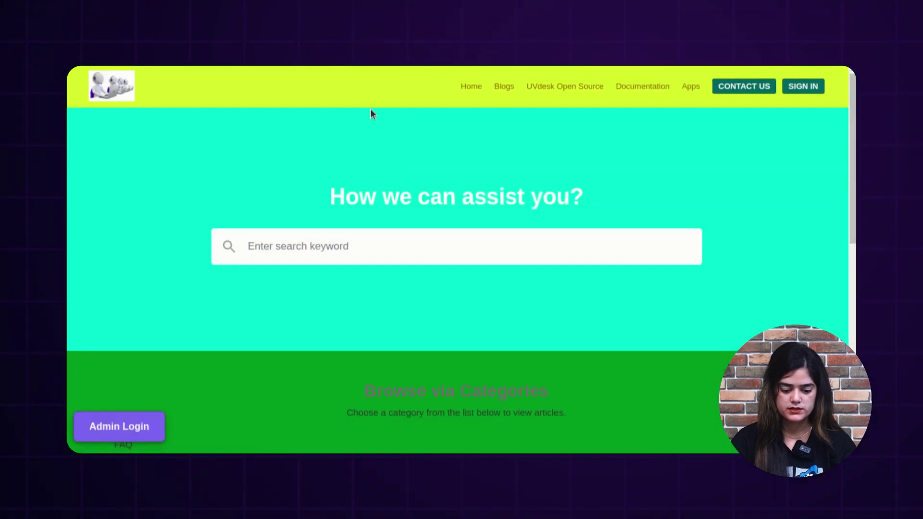
scroll(325, 321, down, 5)
scroll(325, 322, down, 5)
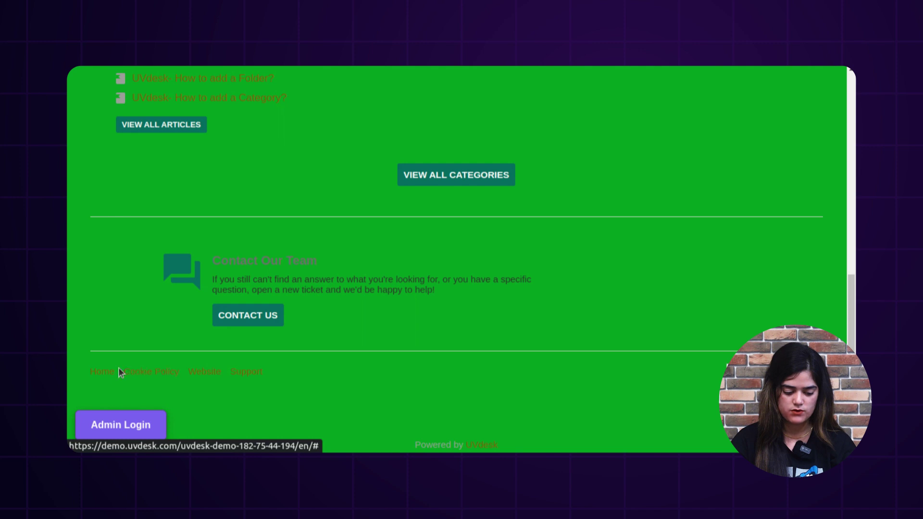
scroll(196, 370, up, 6)
scroll(195, 368, up, 3)
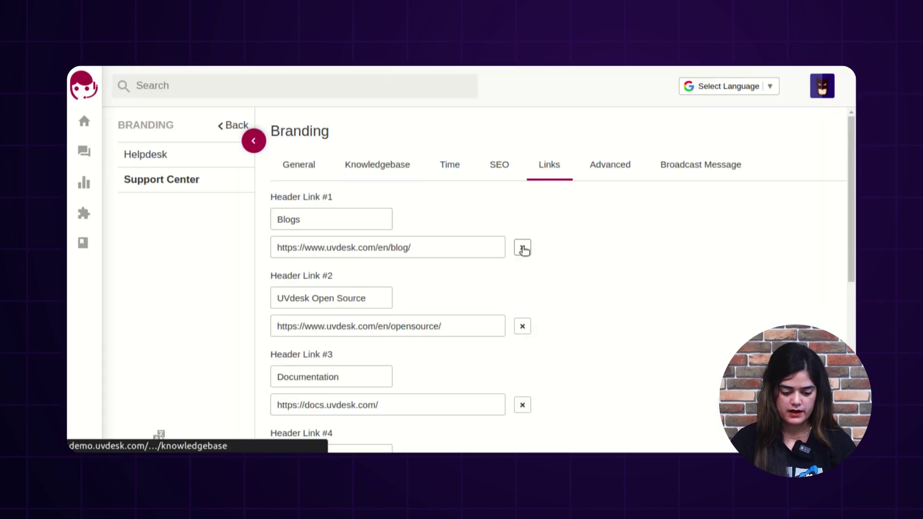
- Remove the Blogs, UVdesk Open Source, Documentation and Apps header links from the Support Center's link settings
scroll(529, 267, down, 3)
scroll(525, 259, down, 2)
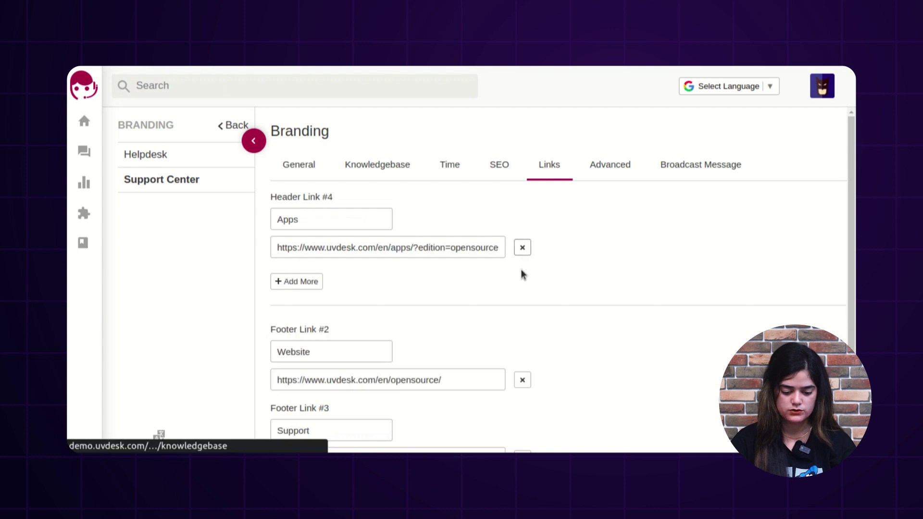
scroll(523, 250, down, 2)
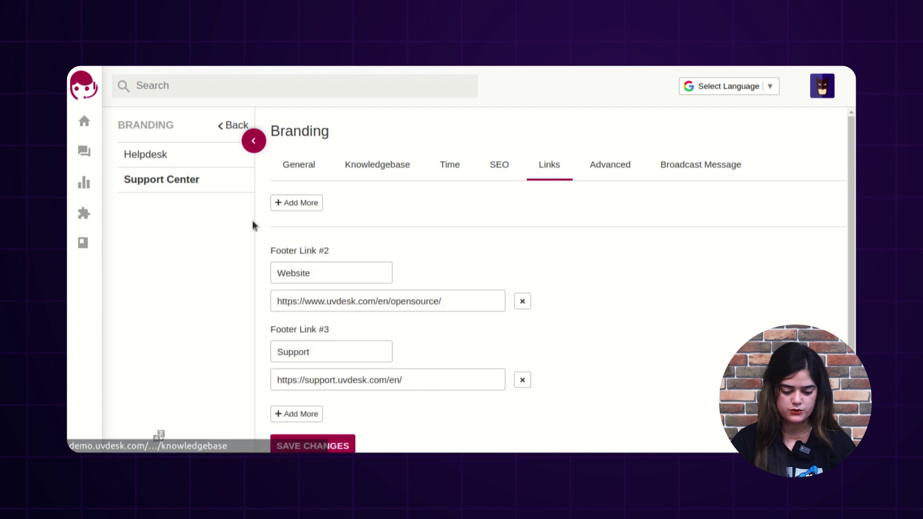
click(294, 204)
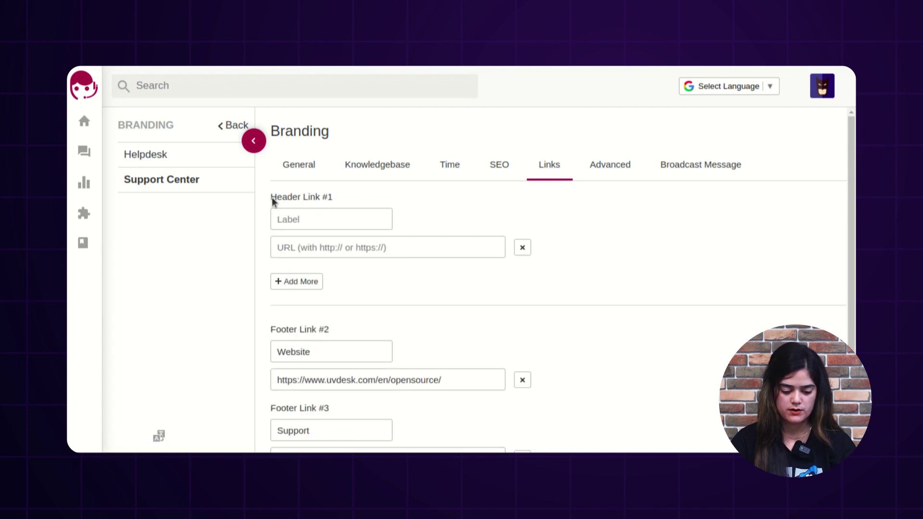
drag(267, 197, 301, 214)
click(303, 218)
text(Custome)
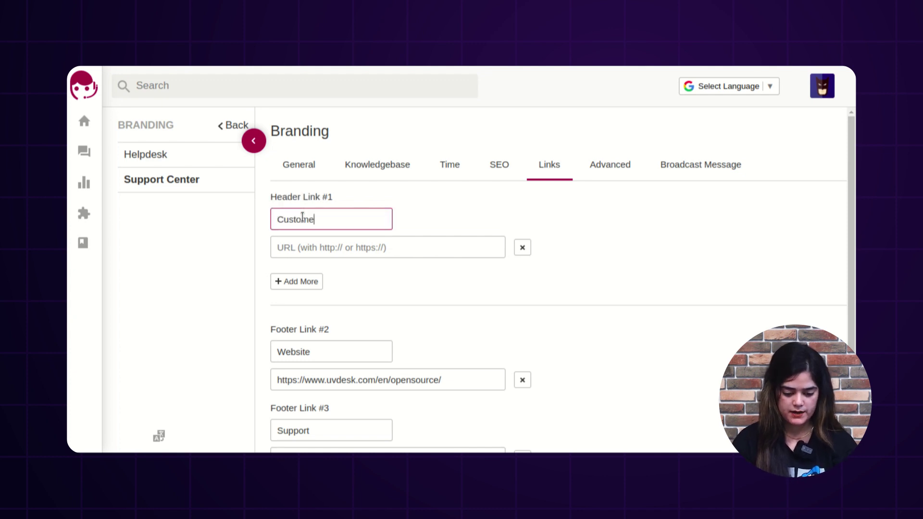
click(324, 249)
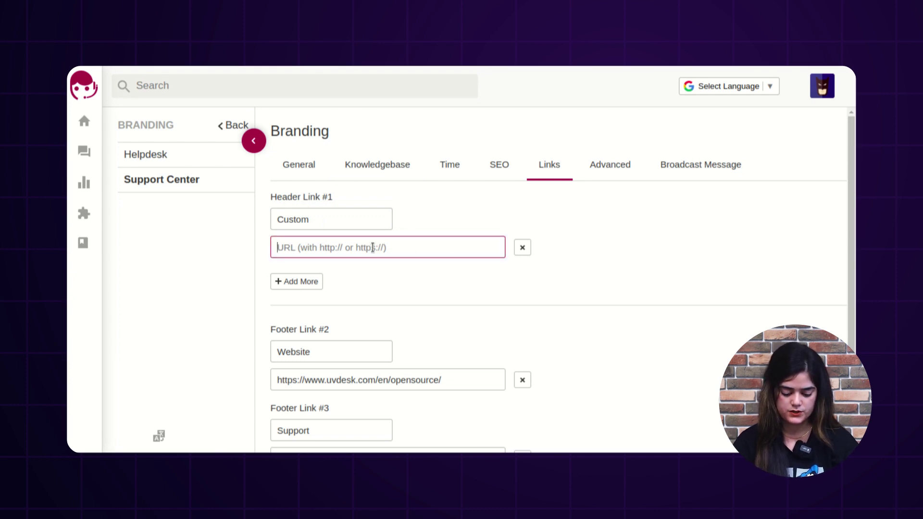
text(https://www.uvdesk.com/en/custom-helpdesk-development/)
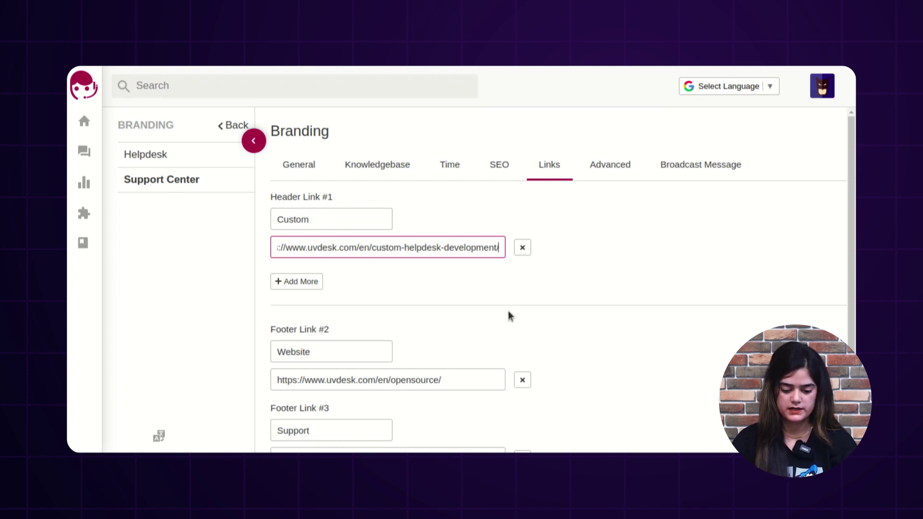
scroll(475, 337, down, 3)
click(313, 423)
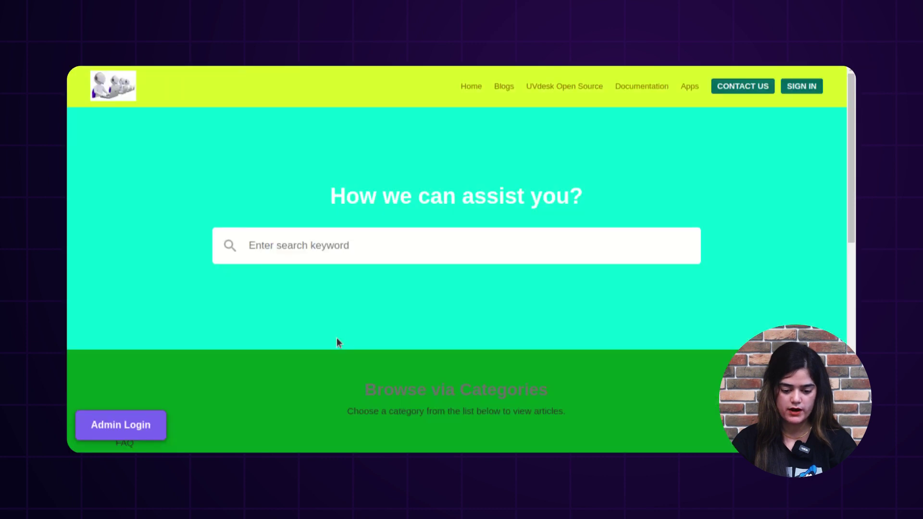
- Reload the support center home page to test the Custom header link, and recheck the header and footer link settings
key(F5)
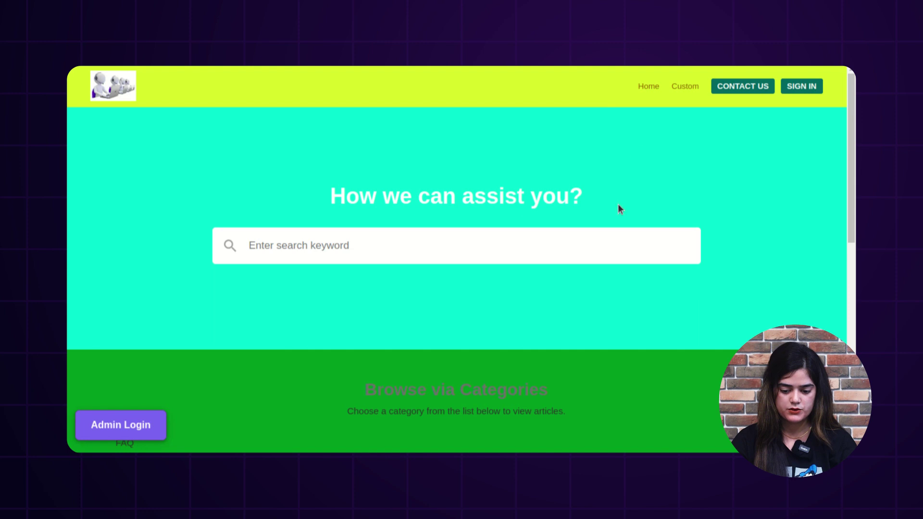
click(693, 89)
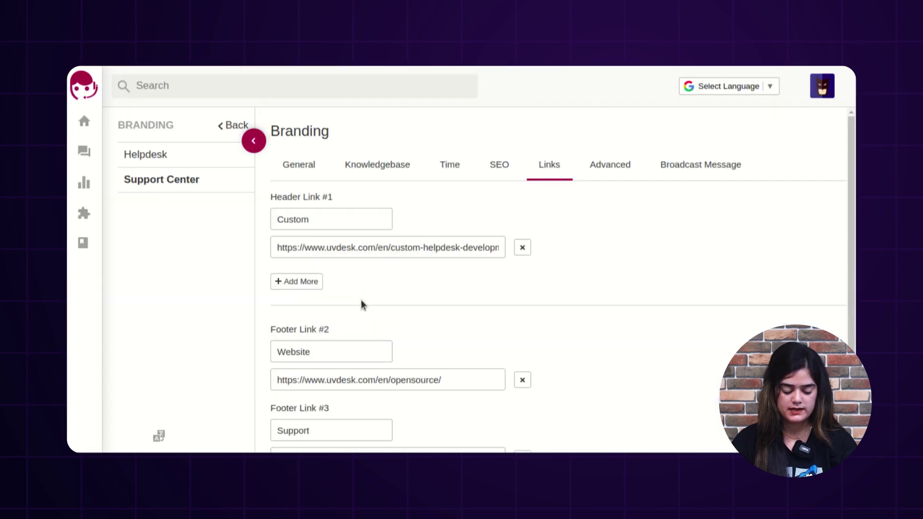
scroll(361, 304, down, 2)
scroll(362, 303, up, 2)
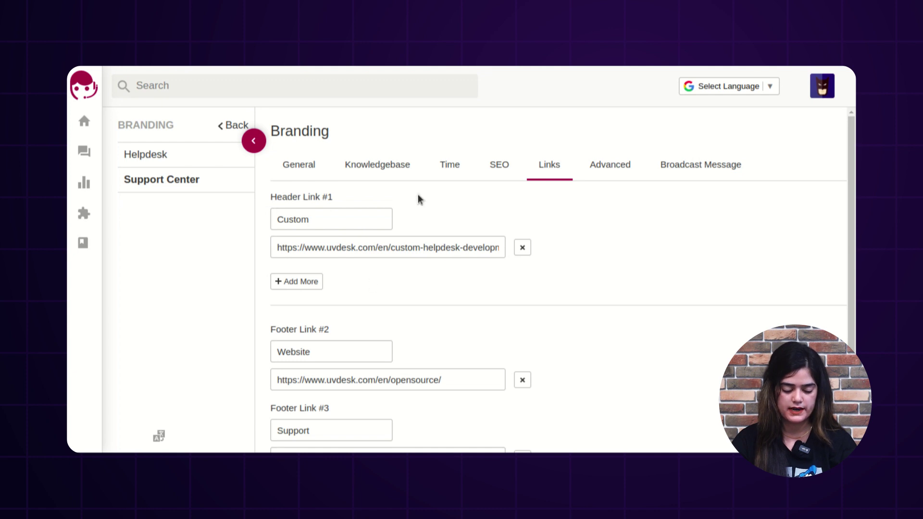
scroll(282, 226, down, 2)
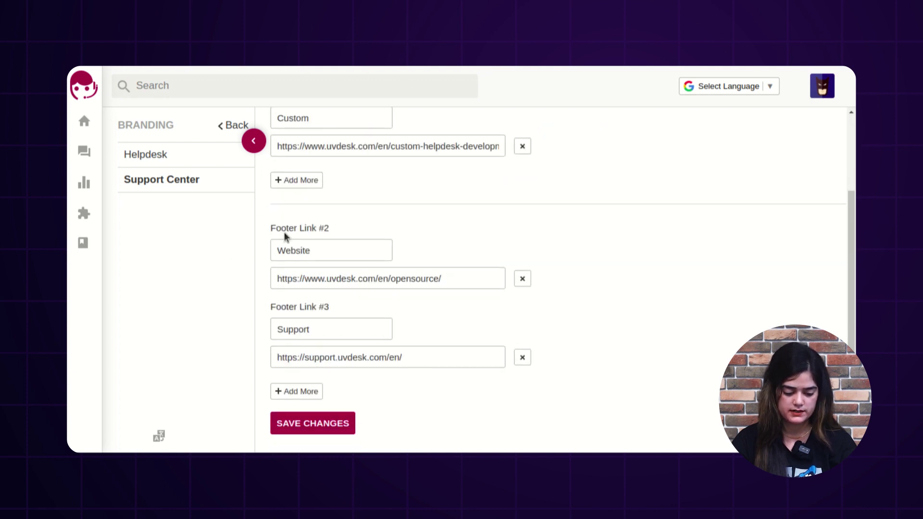
scroll(341, 266, up, 2)
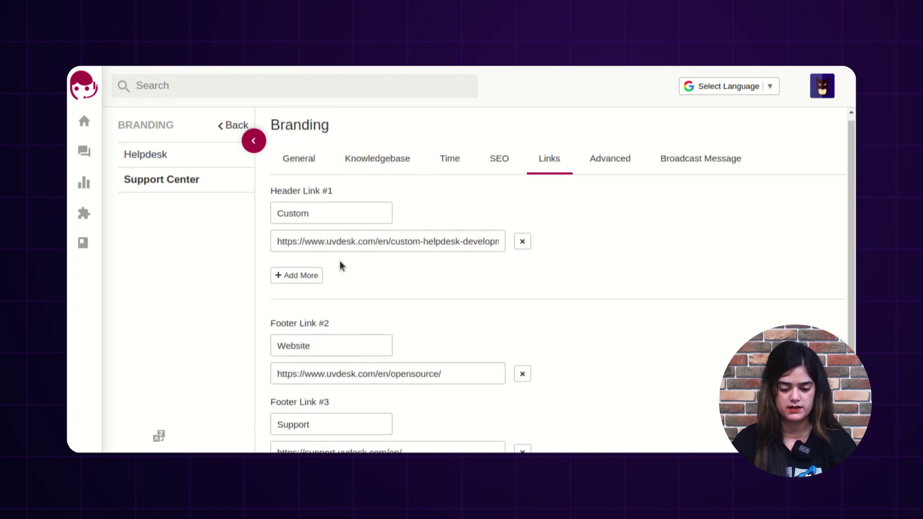
- Examine the optional Custom CSS and Custom Javascript fields in the Support Center's advanced settings
click(598, 170)
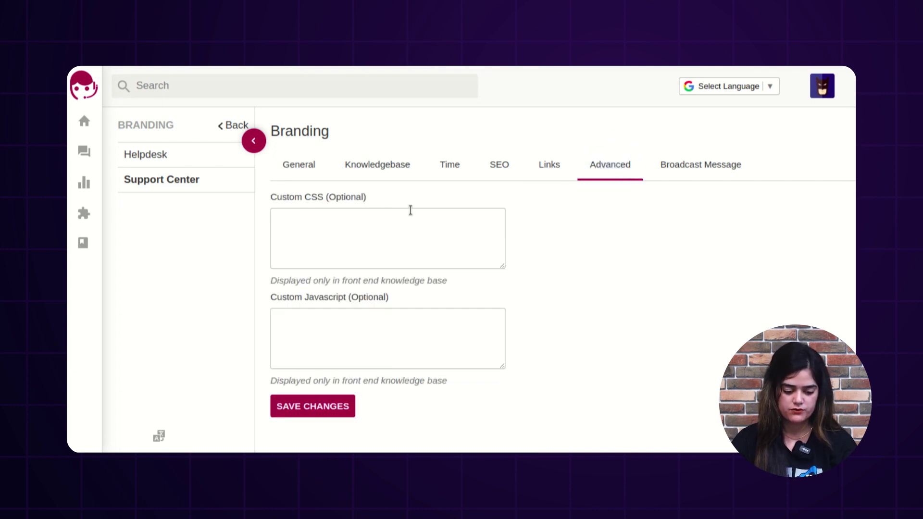
click(362, 213)
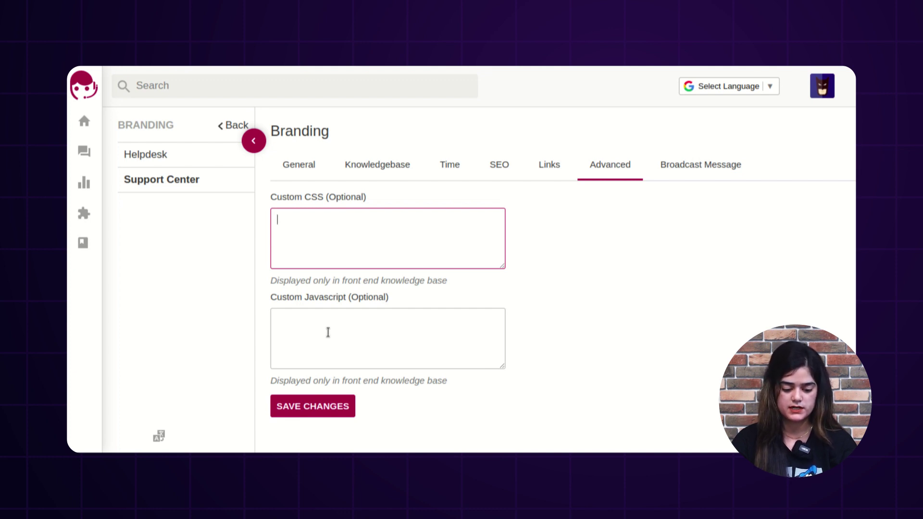
- Enter Flat 10% off as the Support Center's broadcast message
click(680, 173)
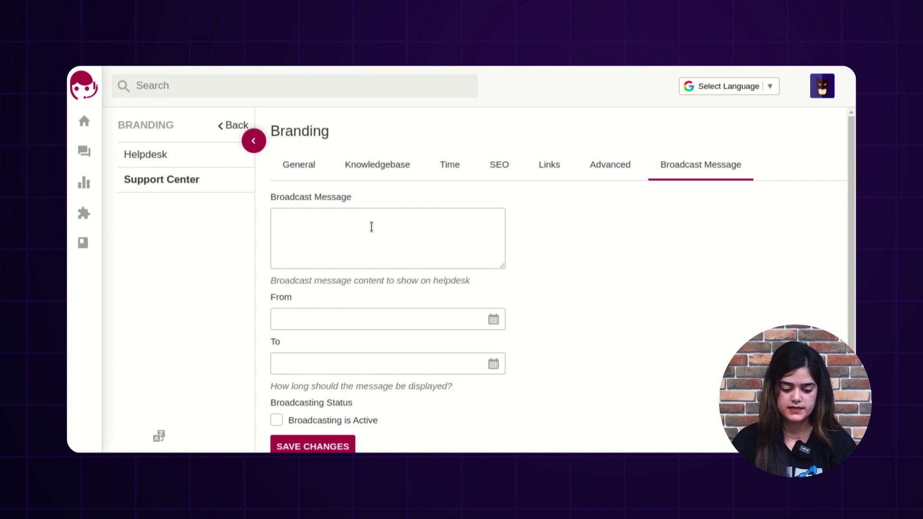
scroll(371, 226, down, 1)
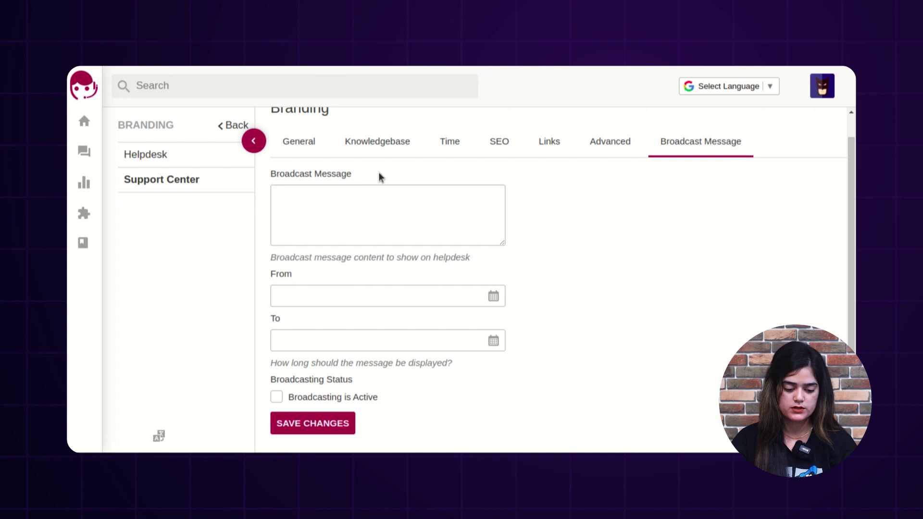
click(345, 201)
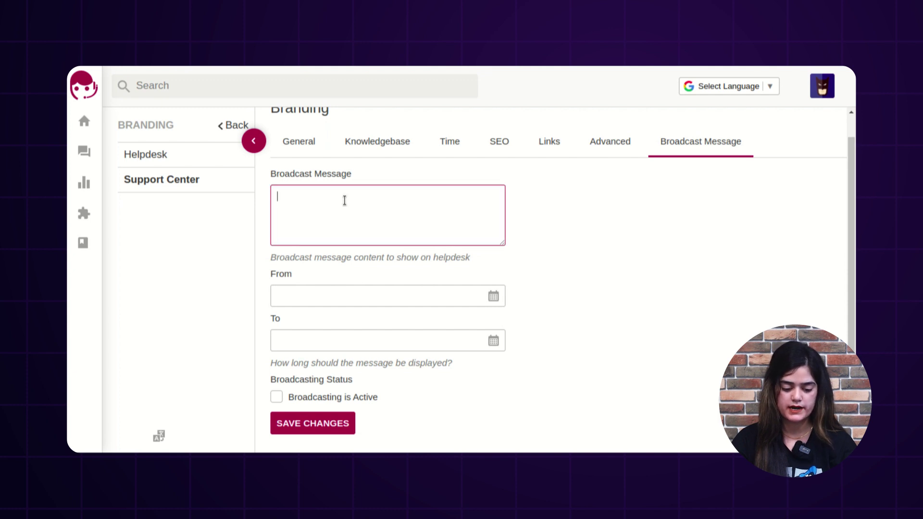
text(Flat)
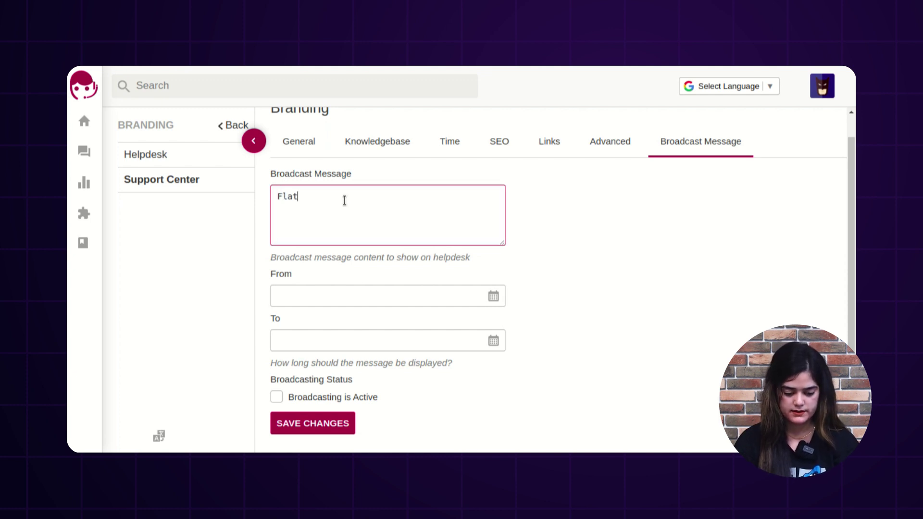
text( 10%)
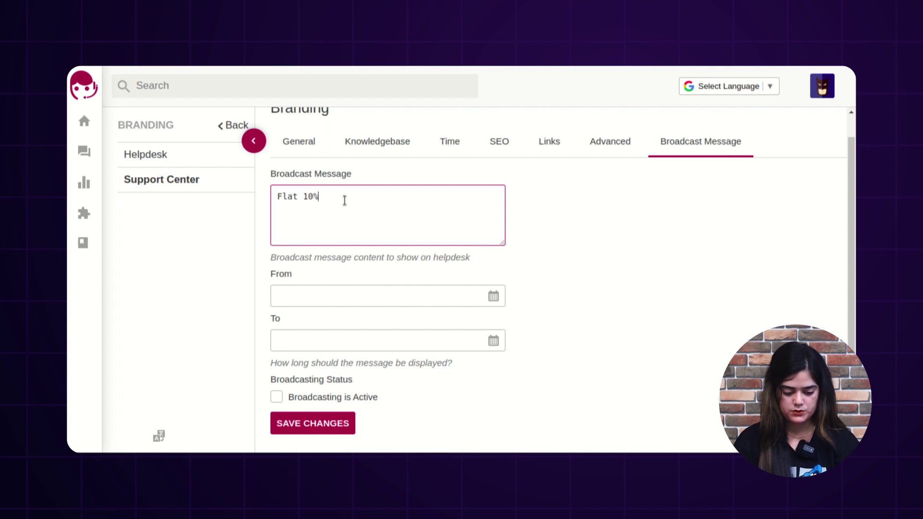
text( off)
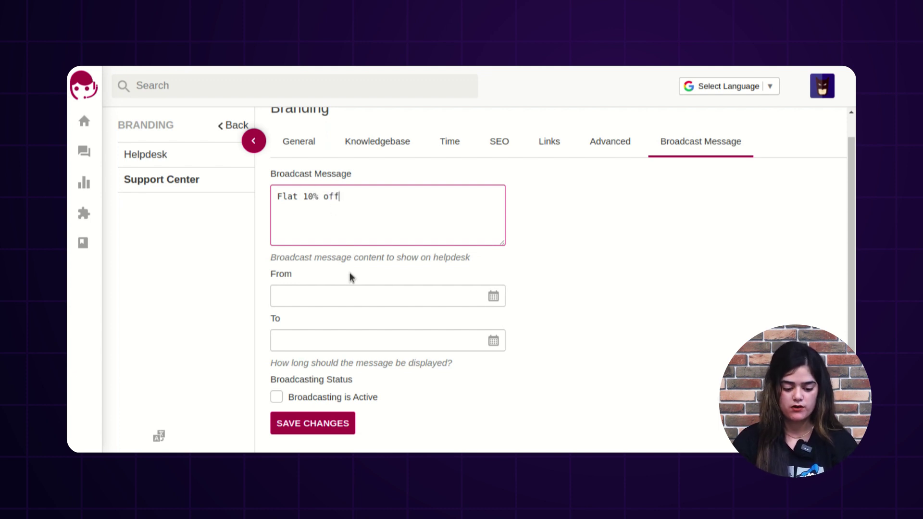
- Schedule the broadcast message to run from June 22, 2023 to June 30, 2023
click(302, 296)
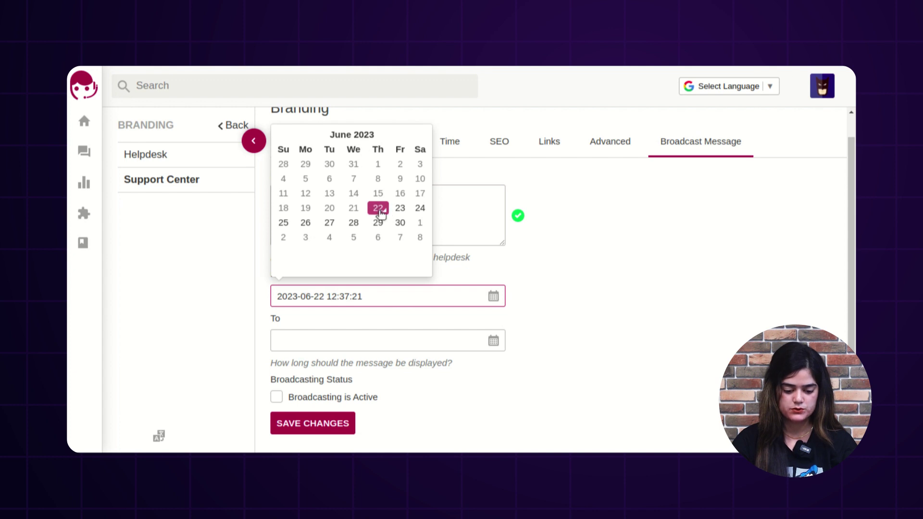
click(494, 340)
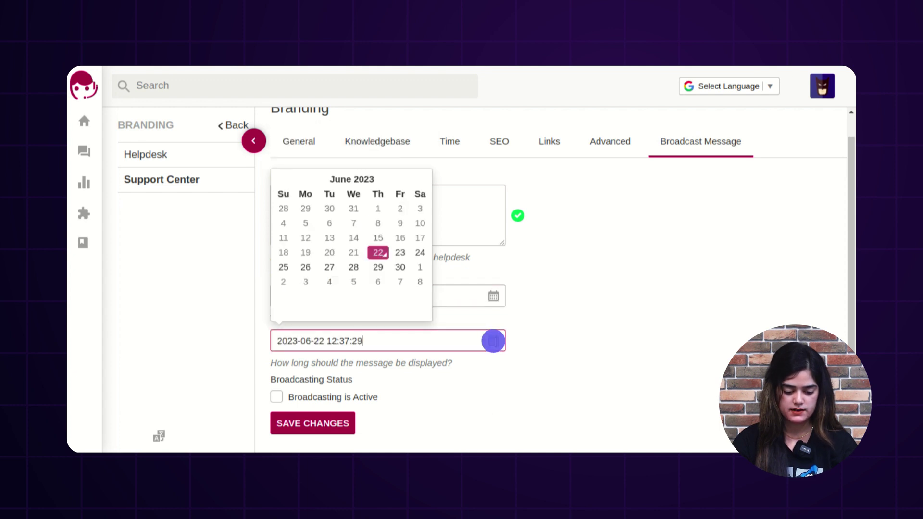
click(400, 268)
click(745, 321)
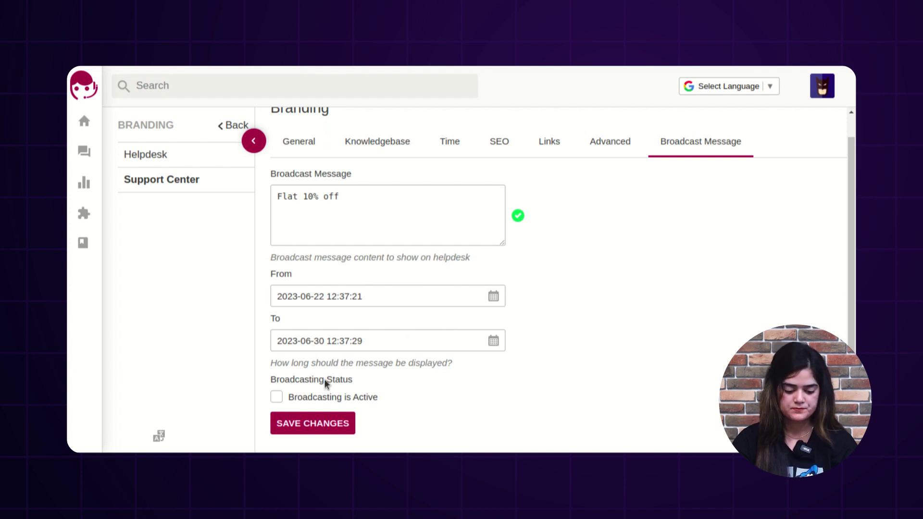
- Activate broadcasting for the message and save the changes
drag(296, 397, 350, 399)
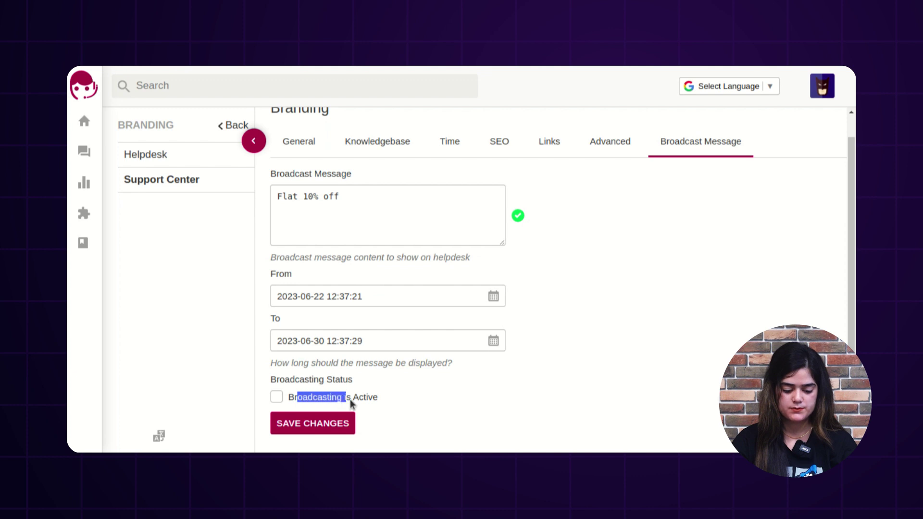
click(277, 397)
click(580, 419)
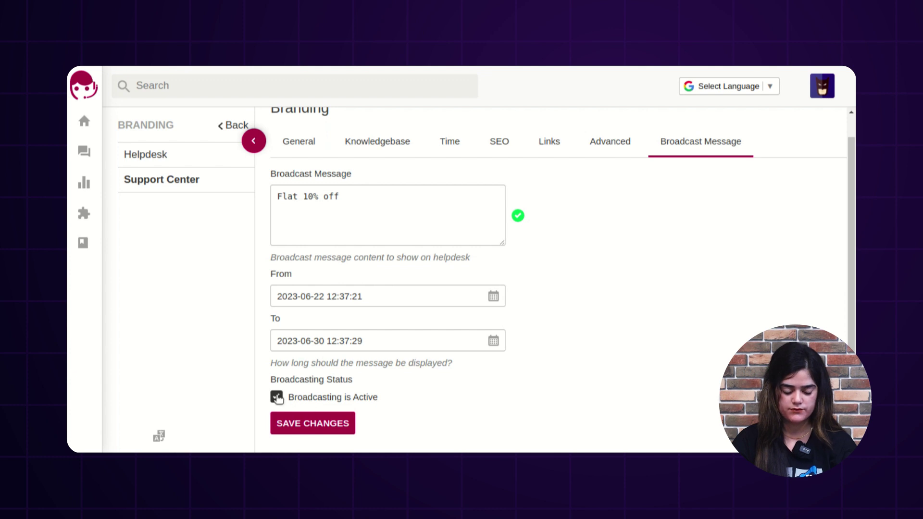
click(323, 428)
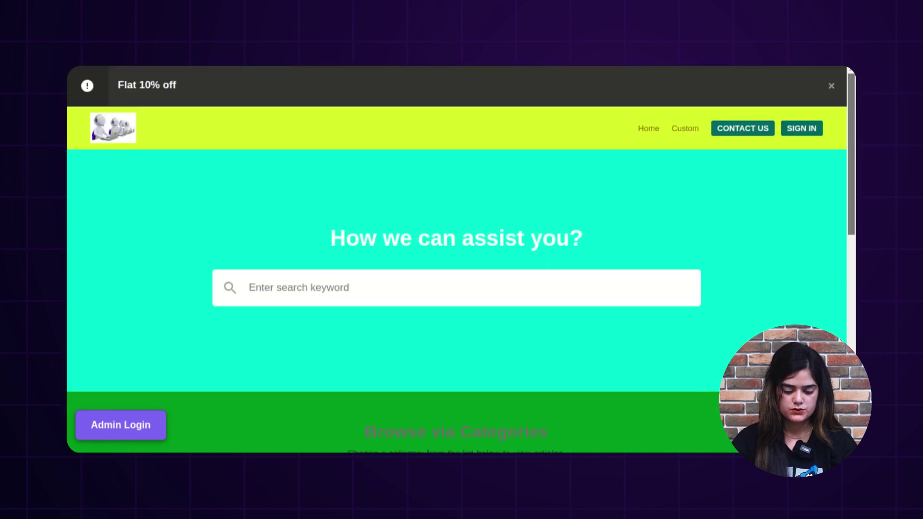
- Check the broadcast banner and page content on the support center home page, and return to the Support Center's general branding settings
drag(118, 86, 178, 85)
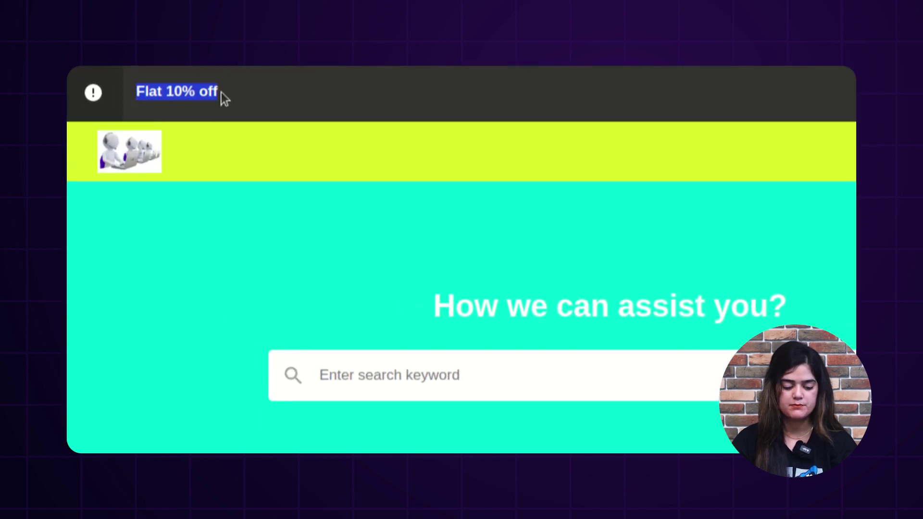
click(219, 296)
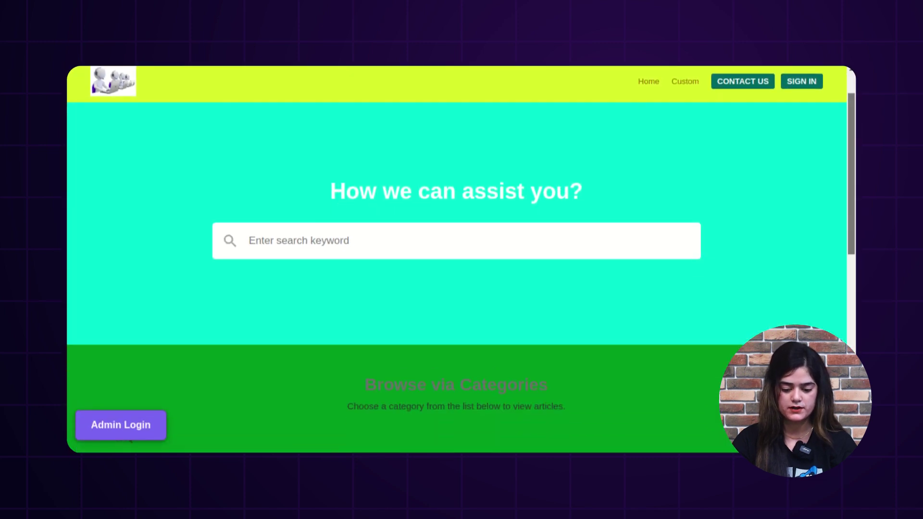
scroll(457, 260, down, 7)
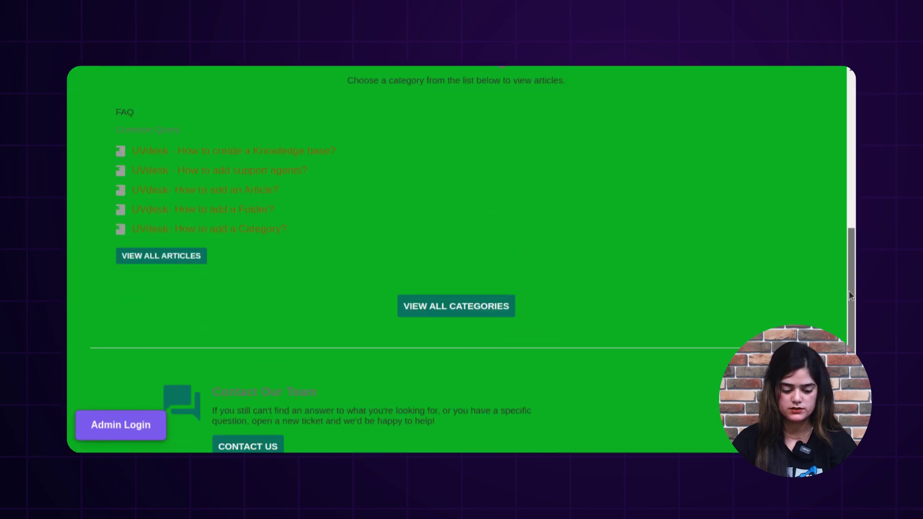
scroll(456, 259, up, 7)
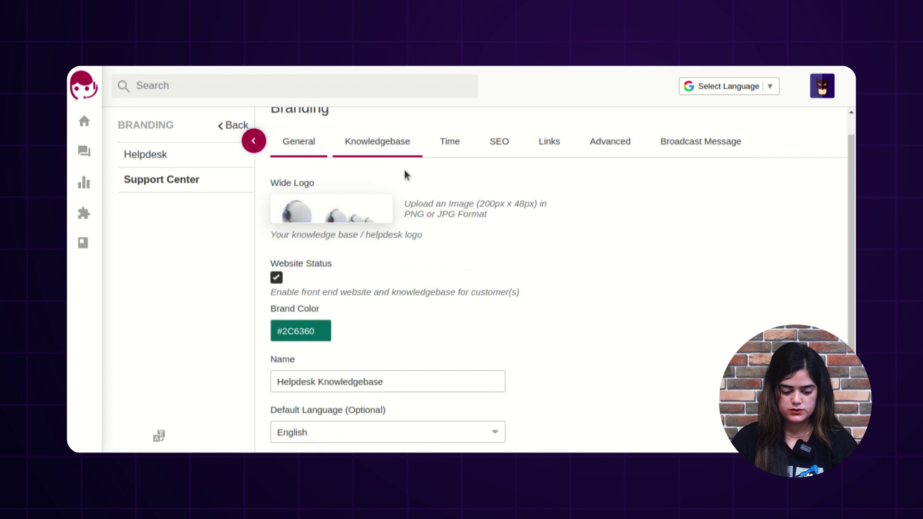
scroll(384, 365, up, 1)
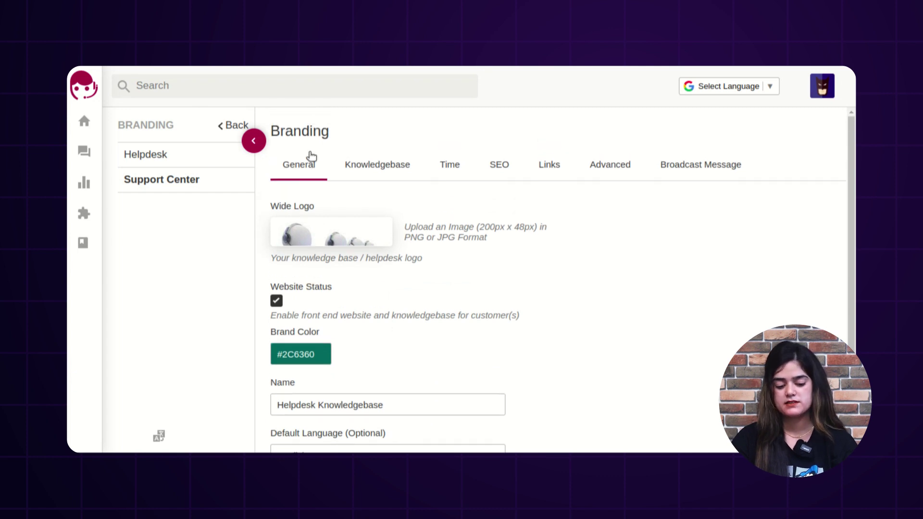